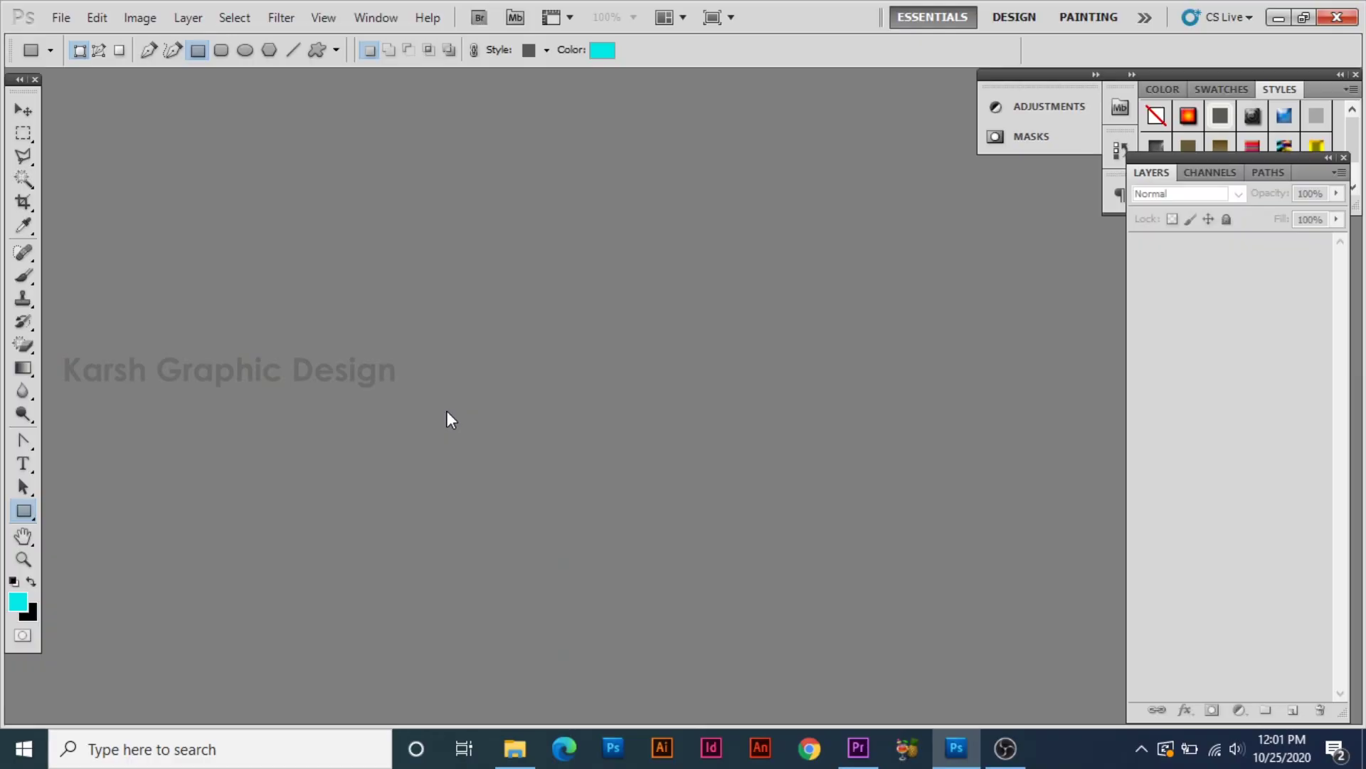
Step: Start a new document in inches, 19 wide by 13 high, at 300 pixels/inch, CMYK, white background
click(66, 26)
click(80, 40)
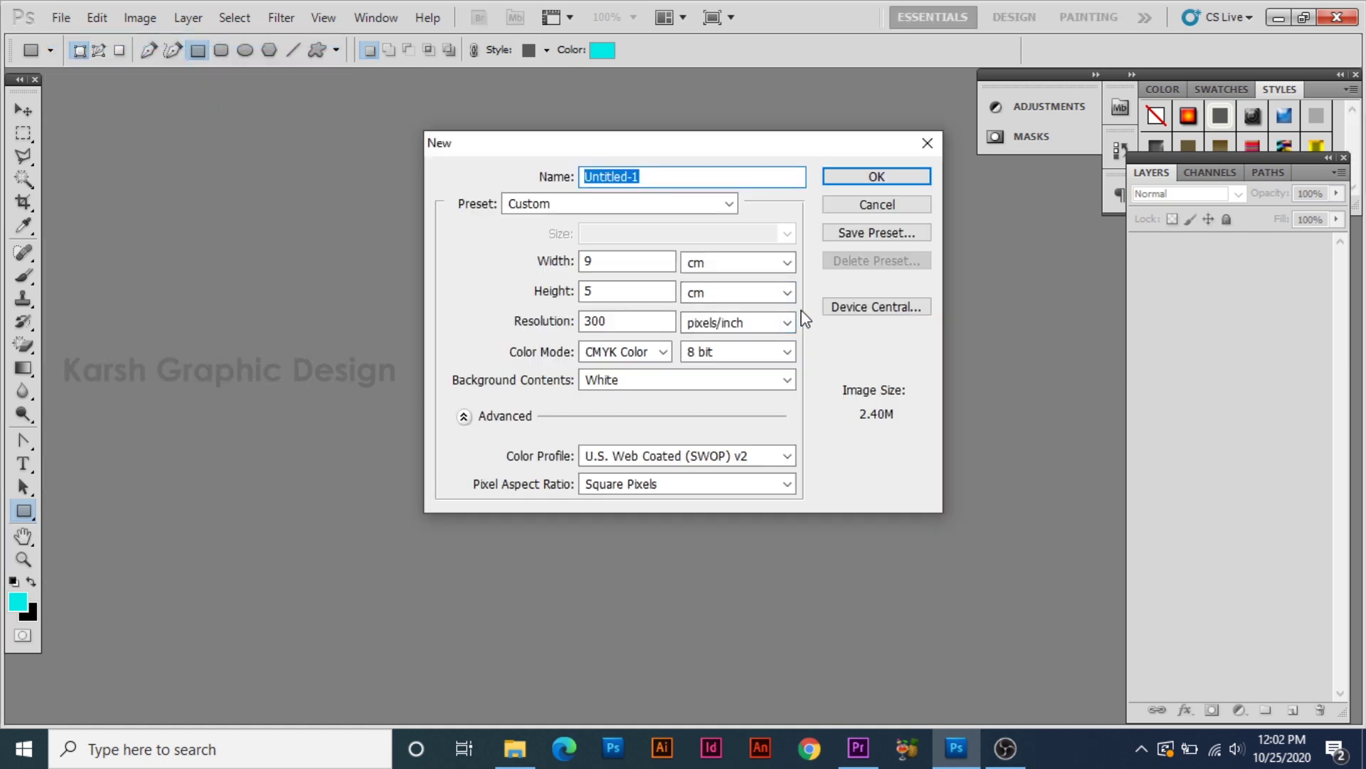
click(787, 262)
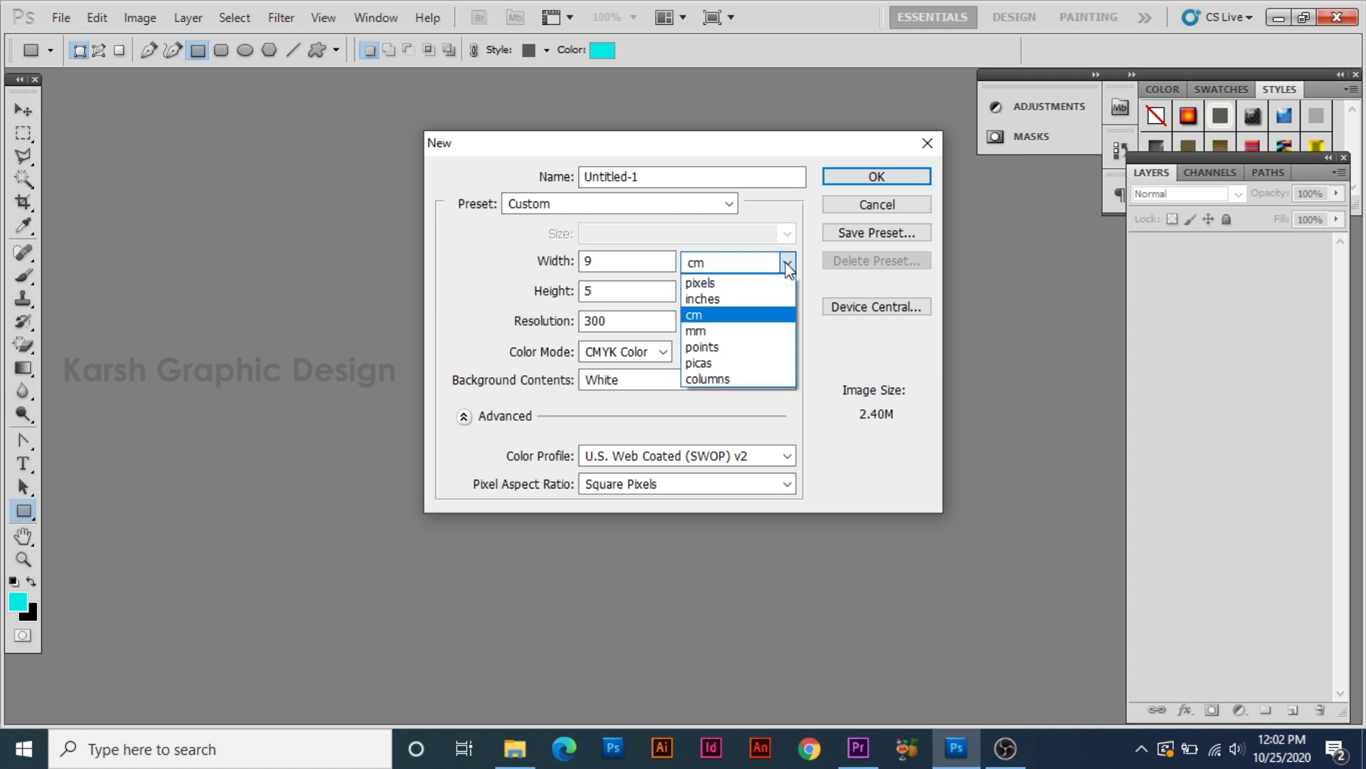
click(725, 299)
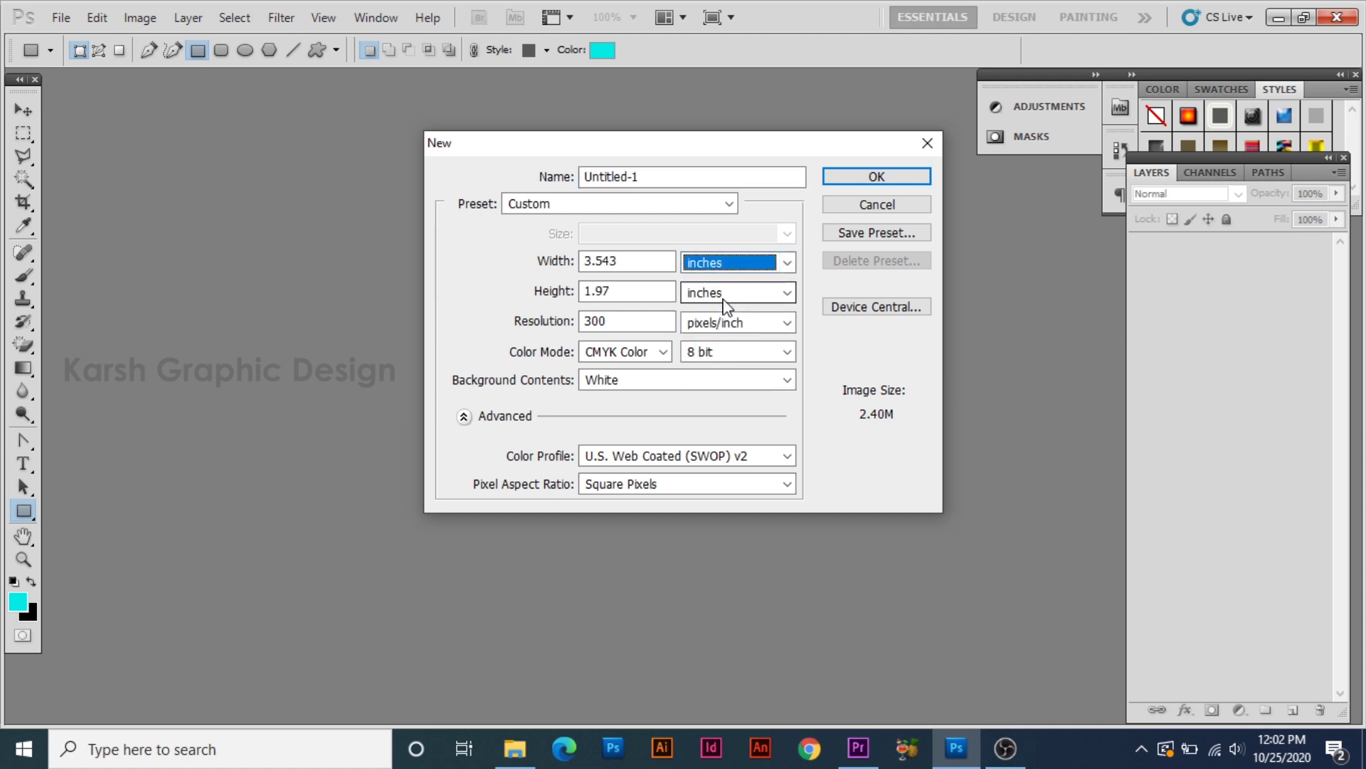
click(633, 266)
text(19)
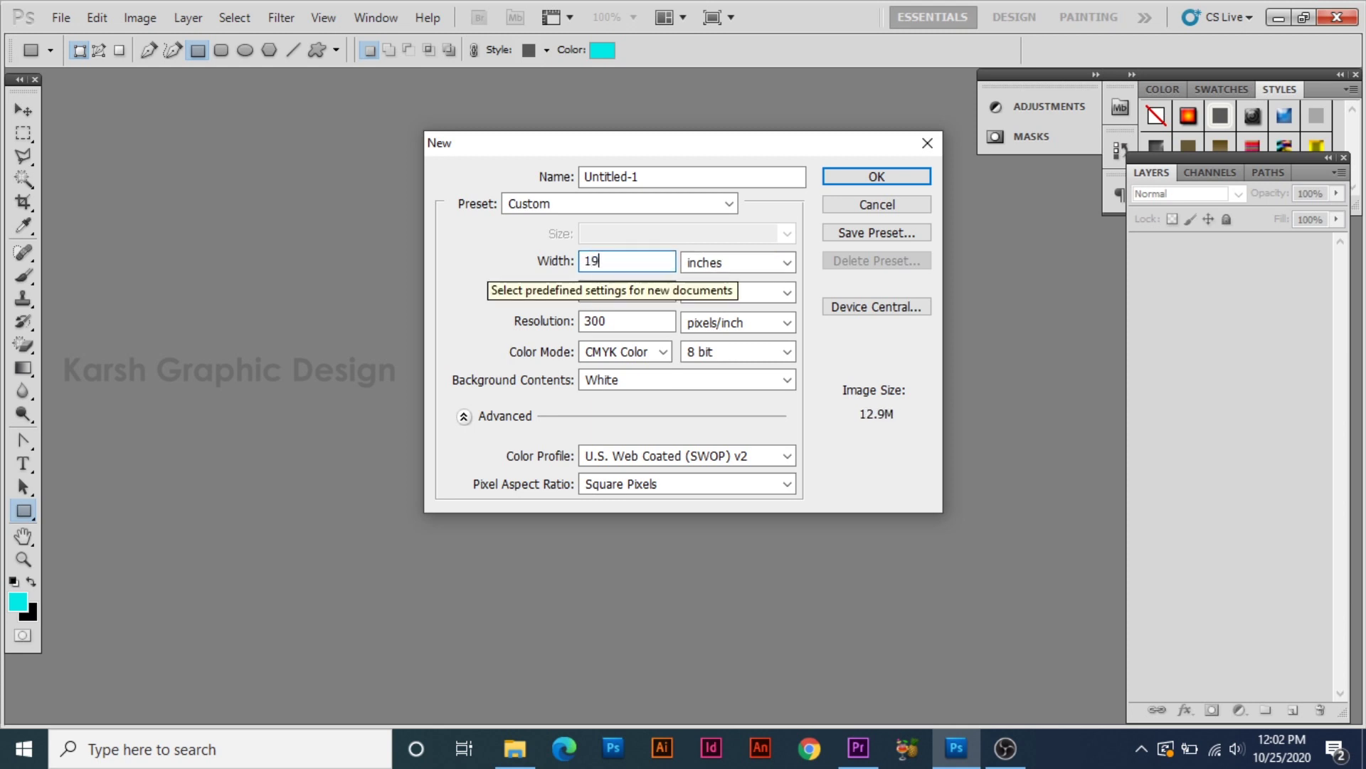
key(Tab)
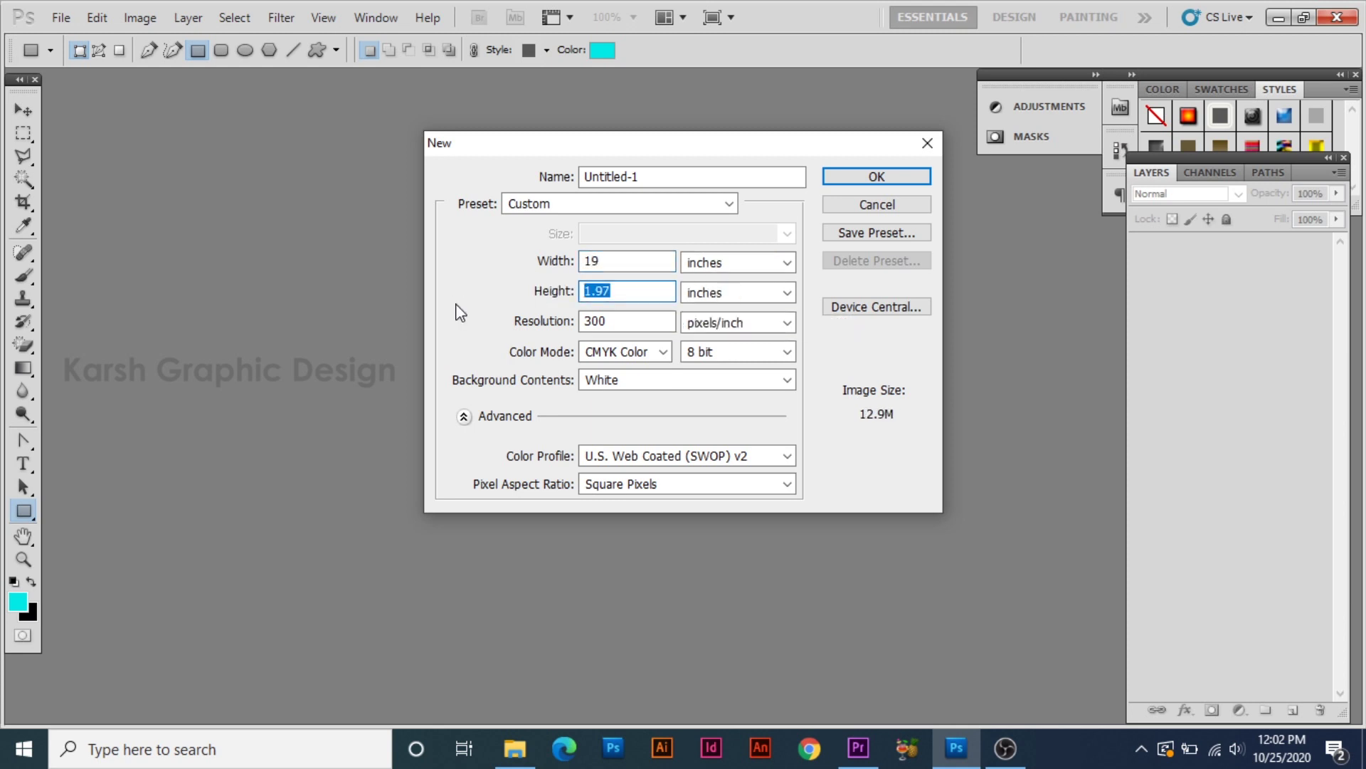
text(13)
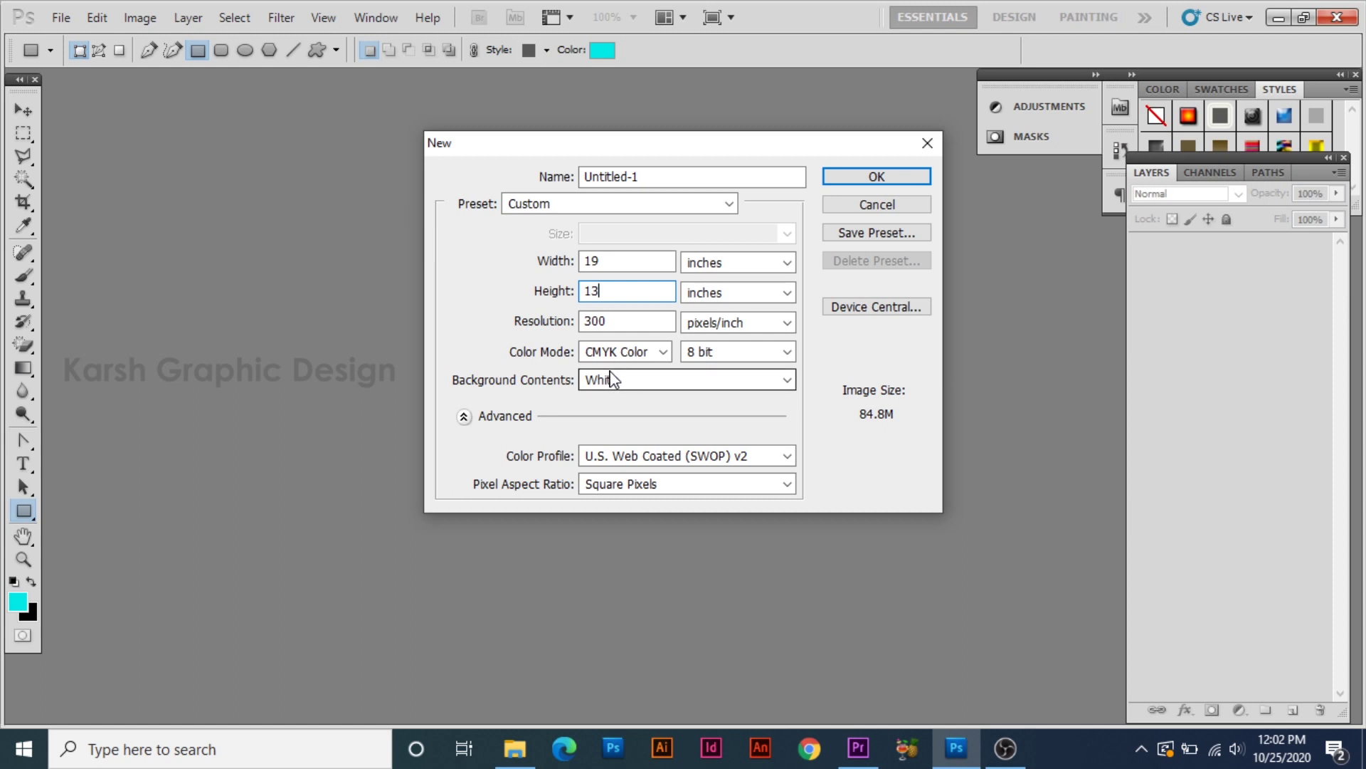
click(917, 178)
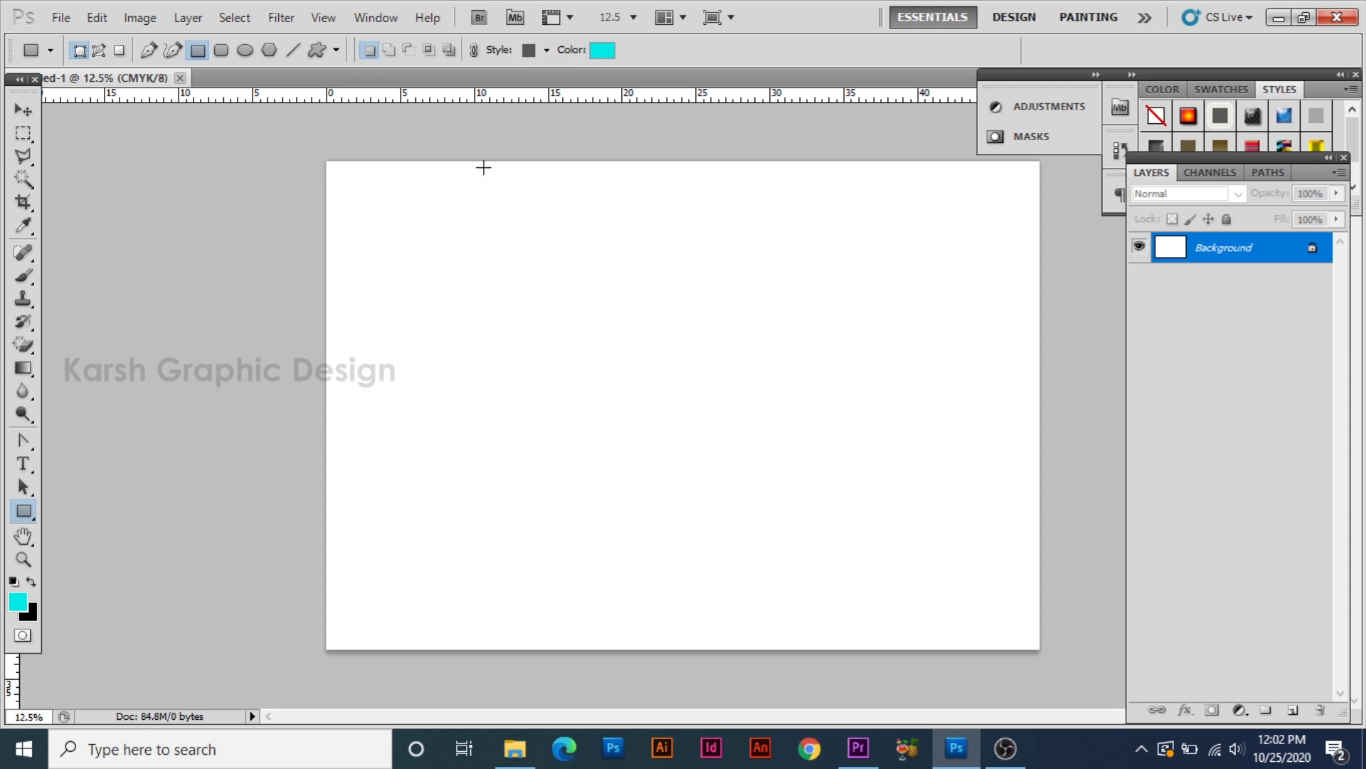
Step: Place the pink Karsh card image and drag it into the sheet's top-left corner
click(59, 18)
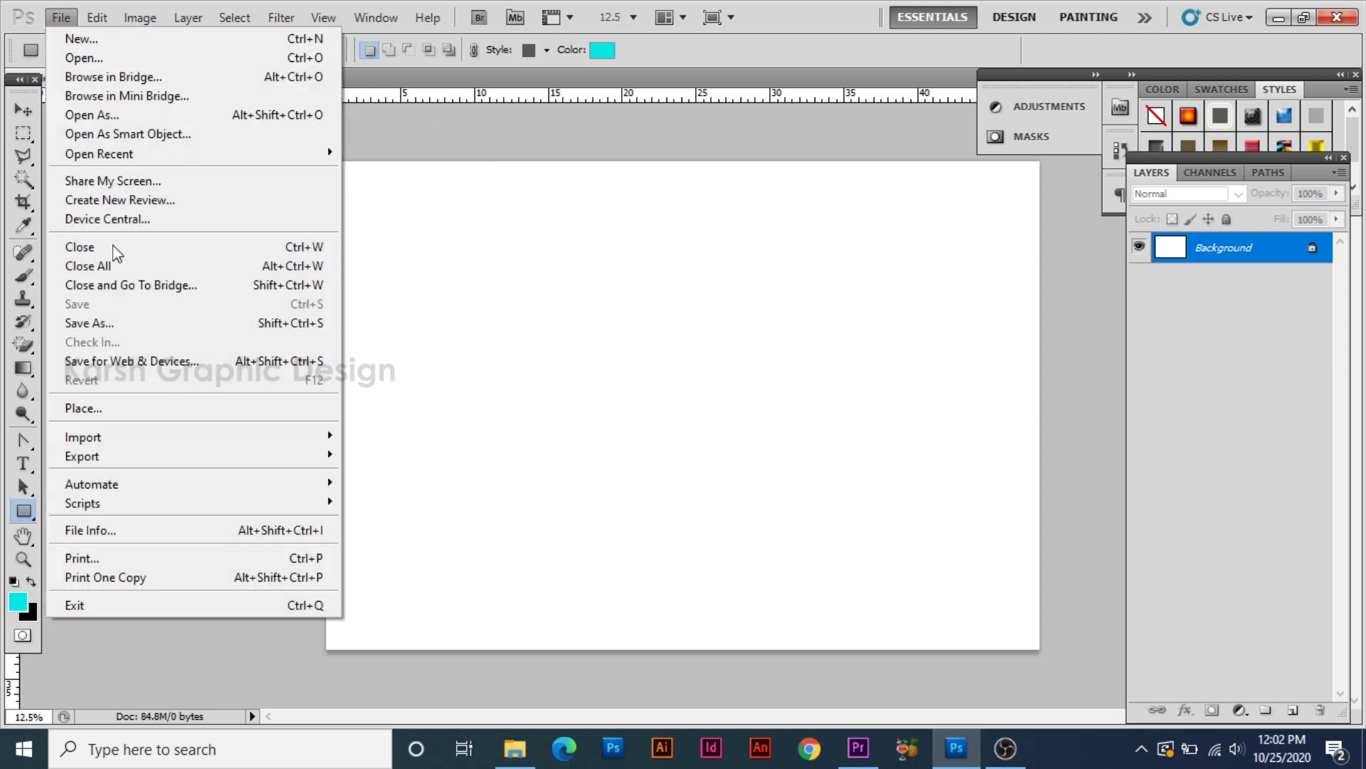
click(137, 408)
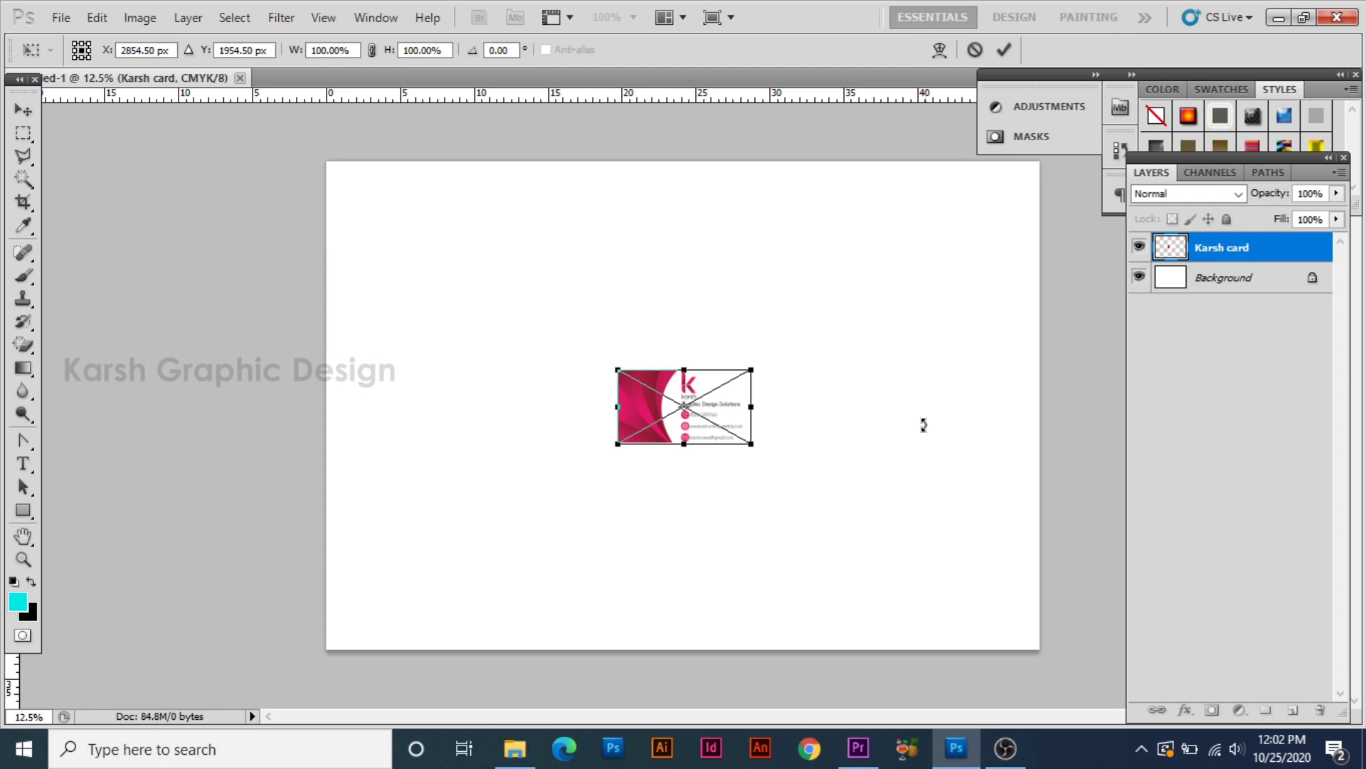
key(Return)
key(u)
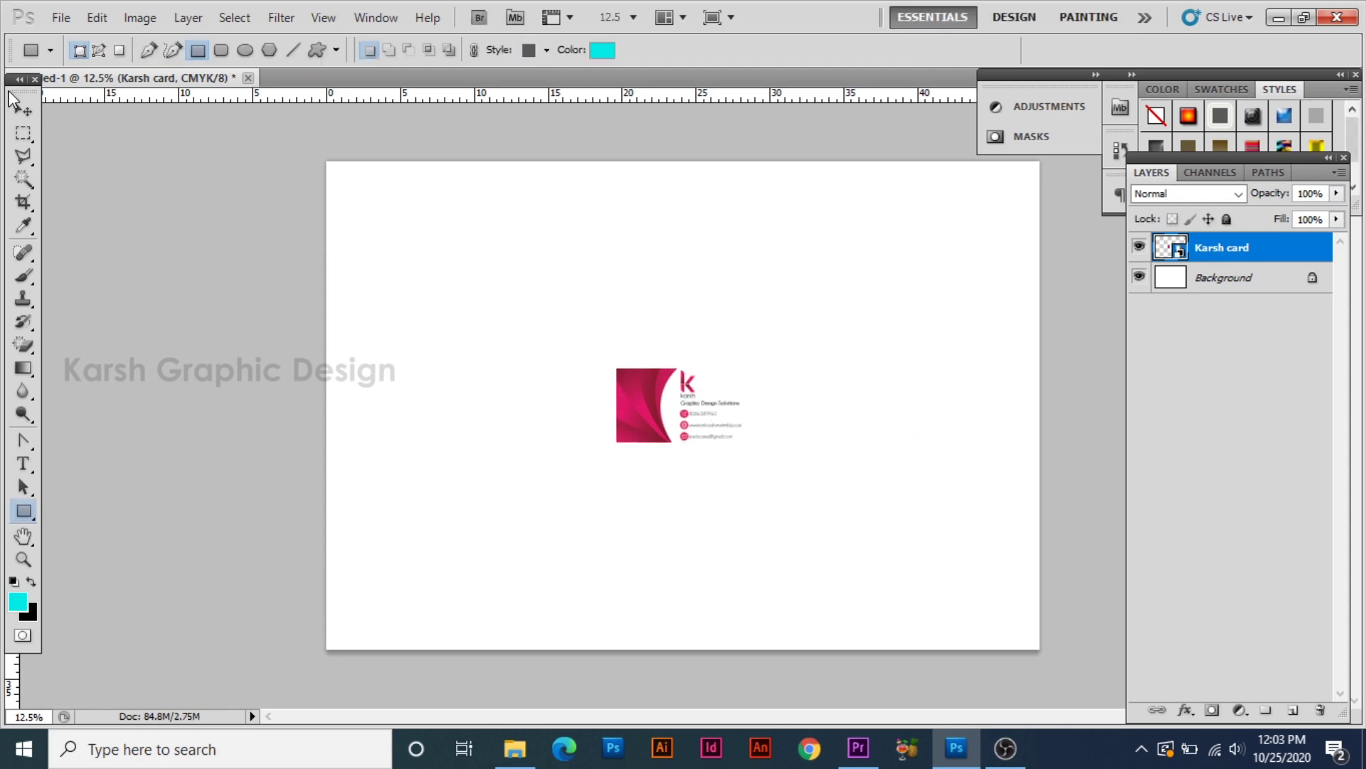
click(23, 110)
drag(660, 412, 419, 243)
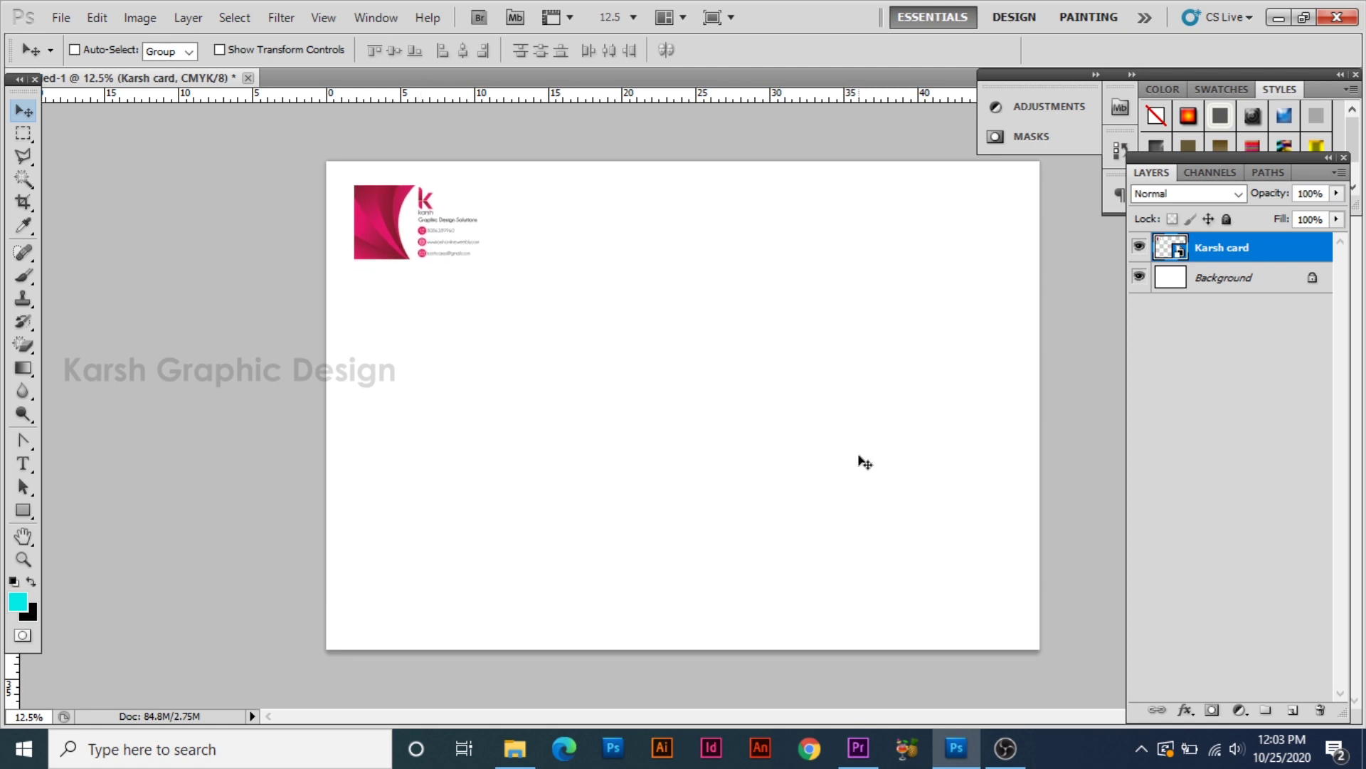
click(324, 17)
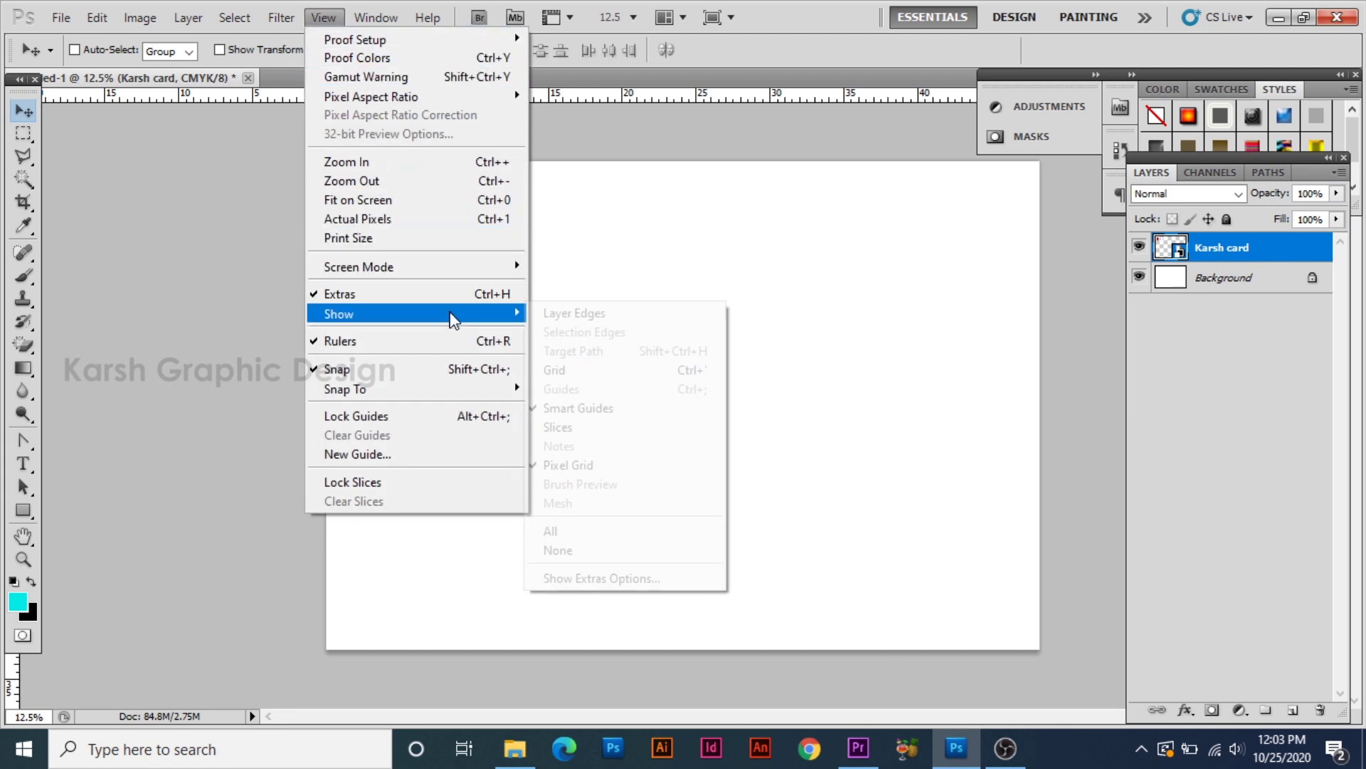
mouse_move(339, 314)
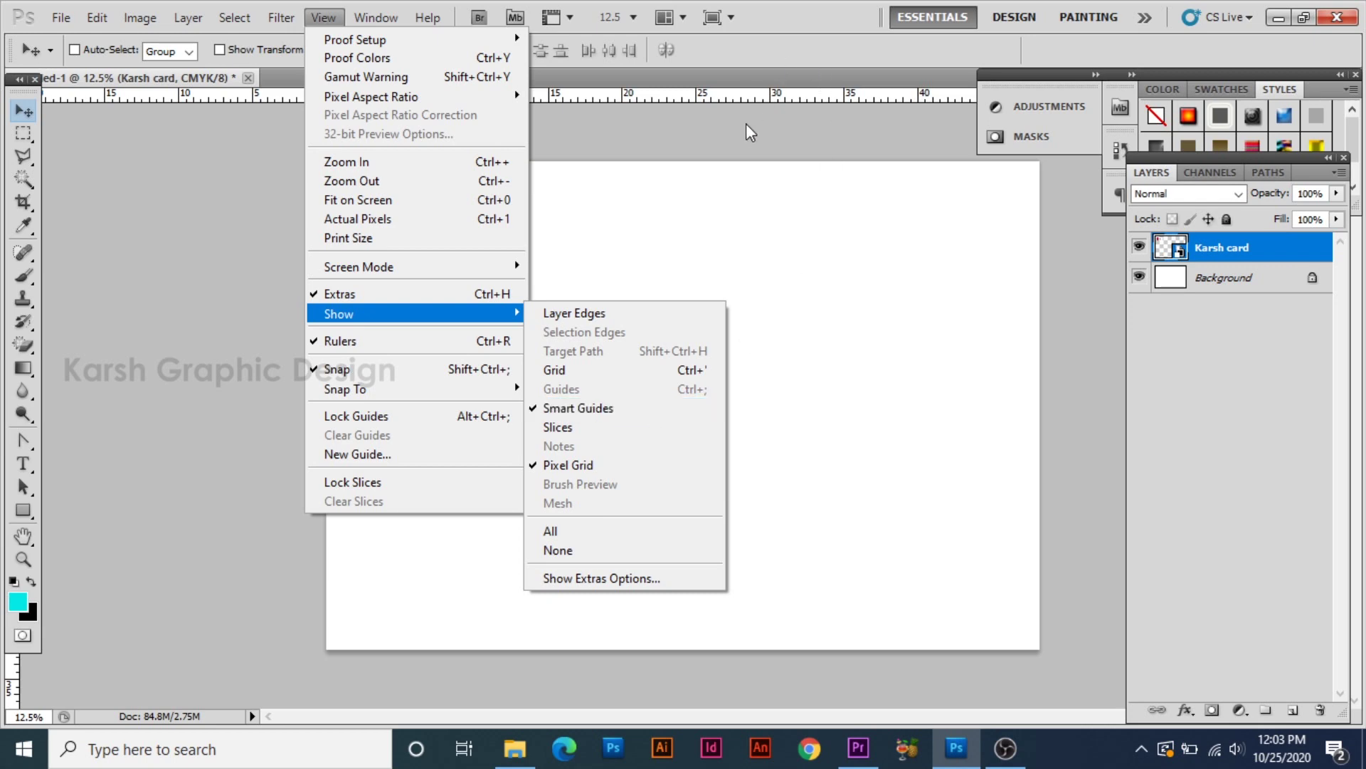
click(740, 151)
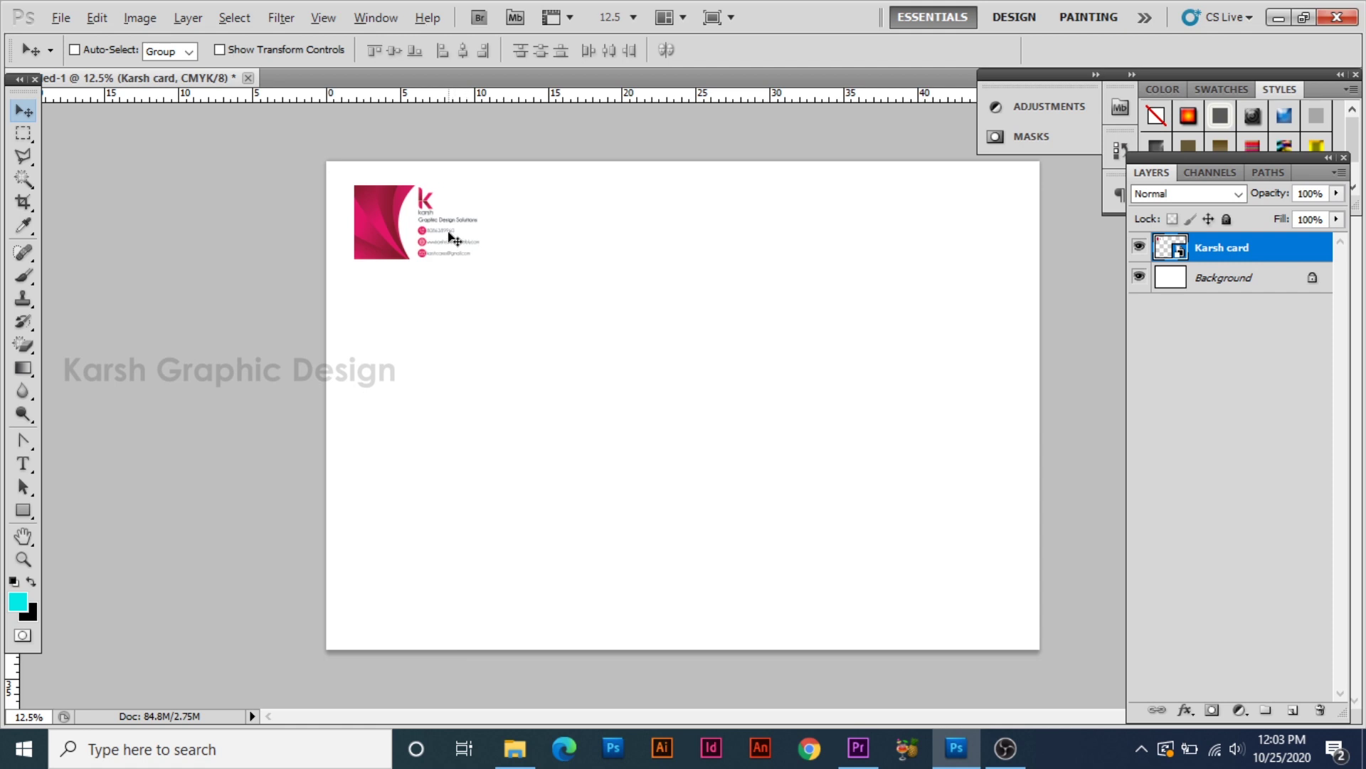
Step: Alt-drag the Karsh card into a level row of five copies, then group them as Group 1
drag(449, 236, 578, 242)
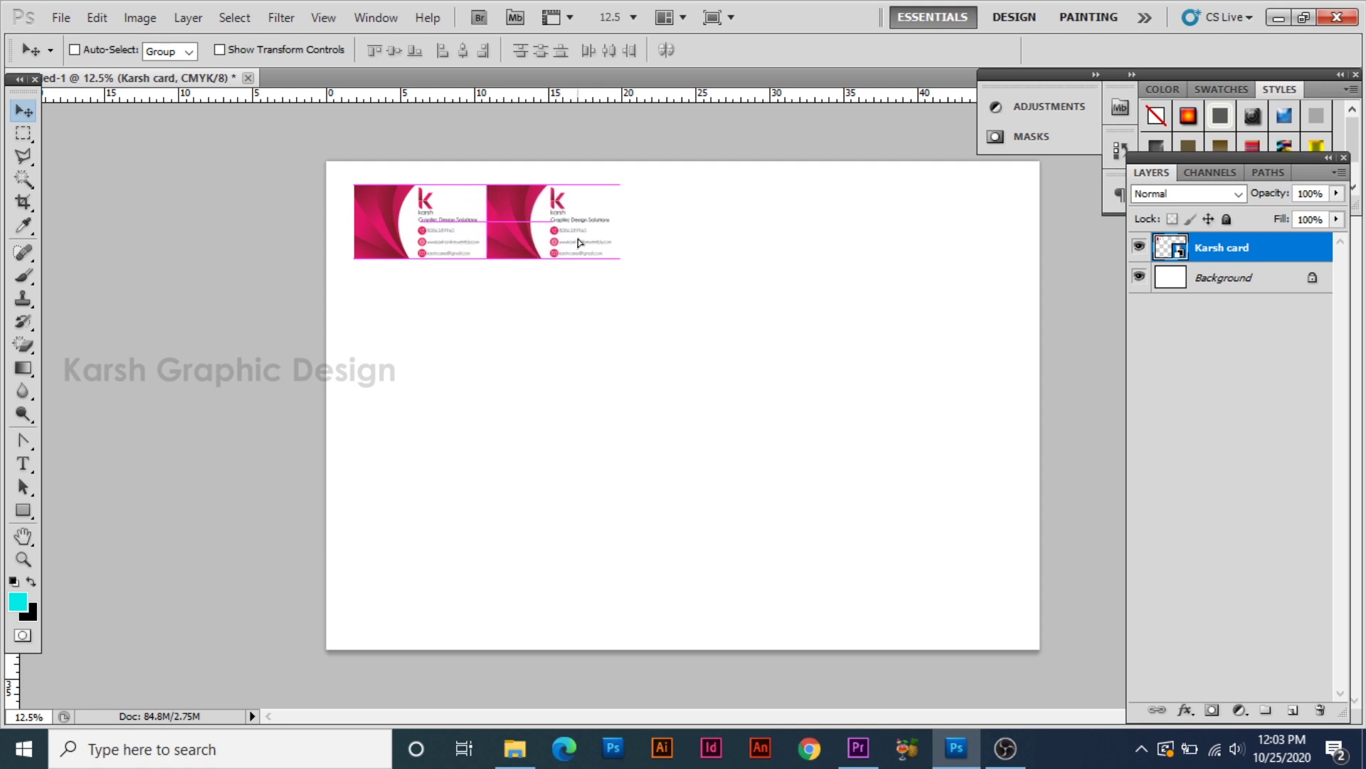
drag(578, 243, 578, 248)
drag(579, 248, 579, 248)
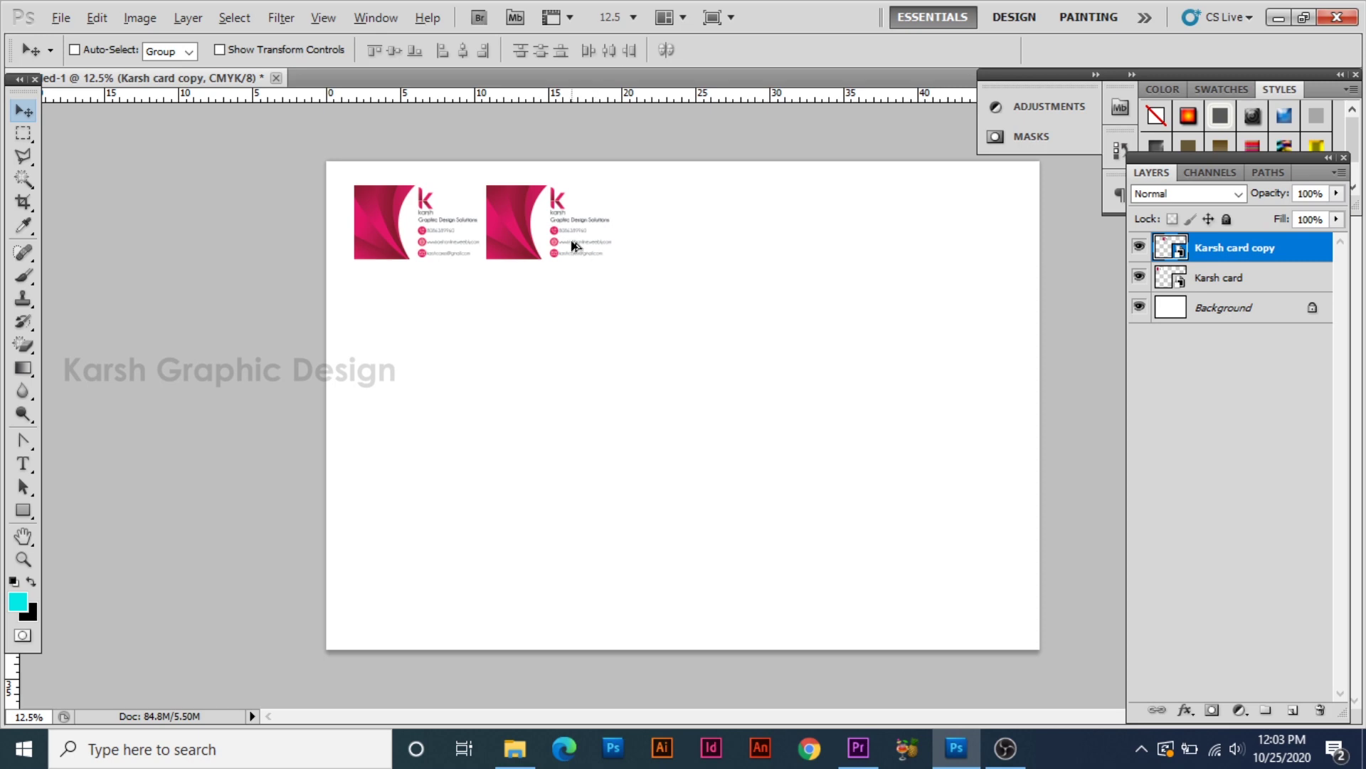
key(alt)
key(alt)
drag(571, 245, 701, 257)
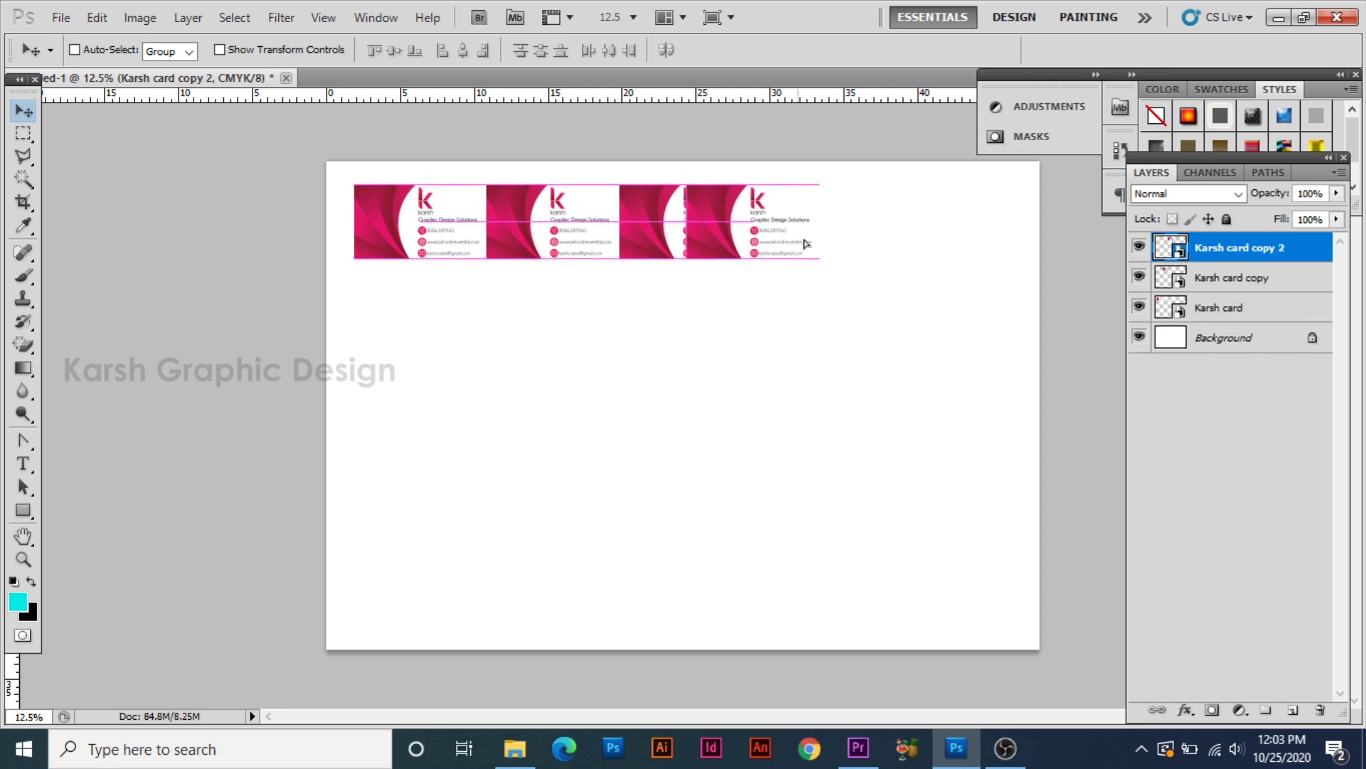
drag(723, 241, 987, 254)
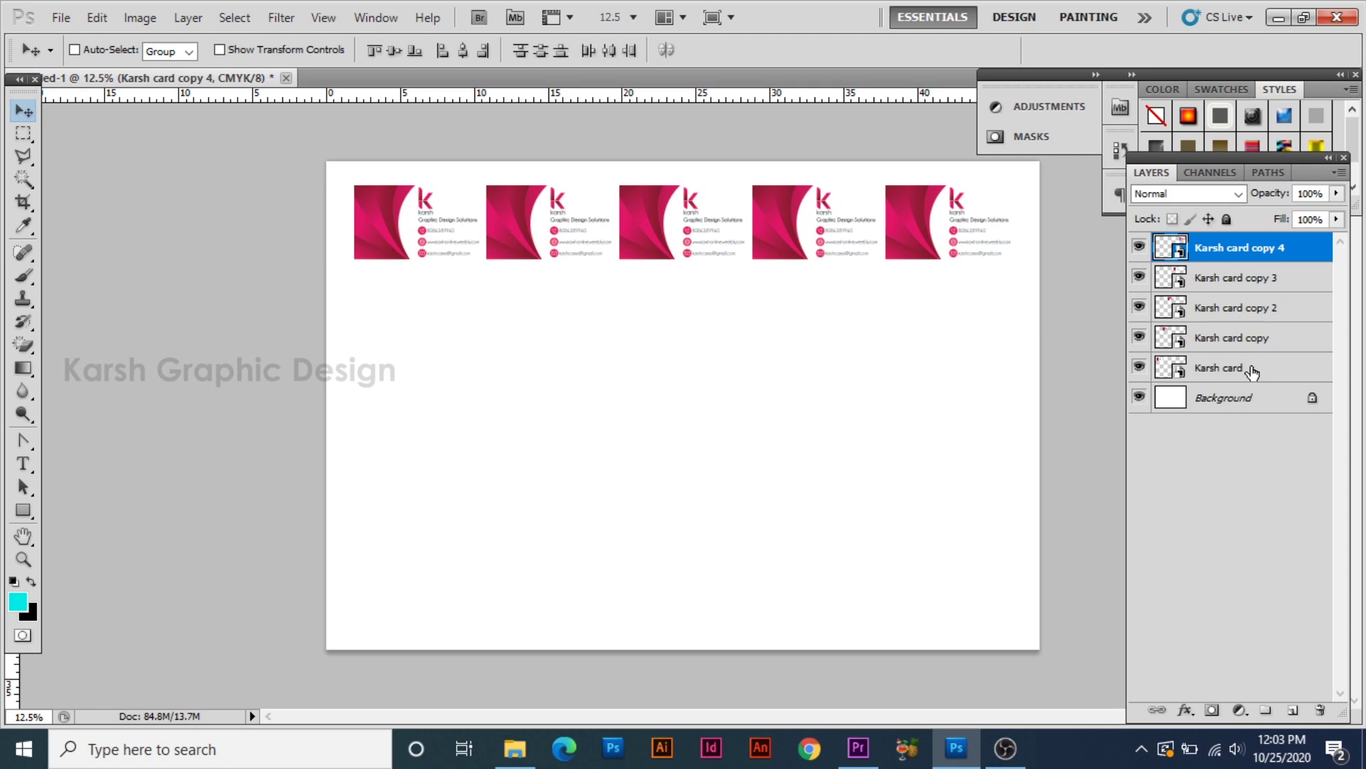
shift+click(1252, 371)
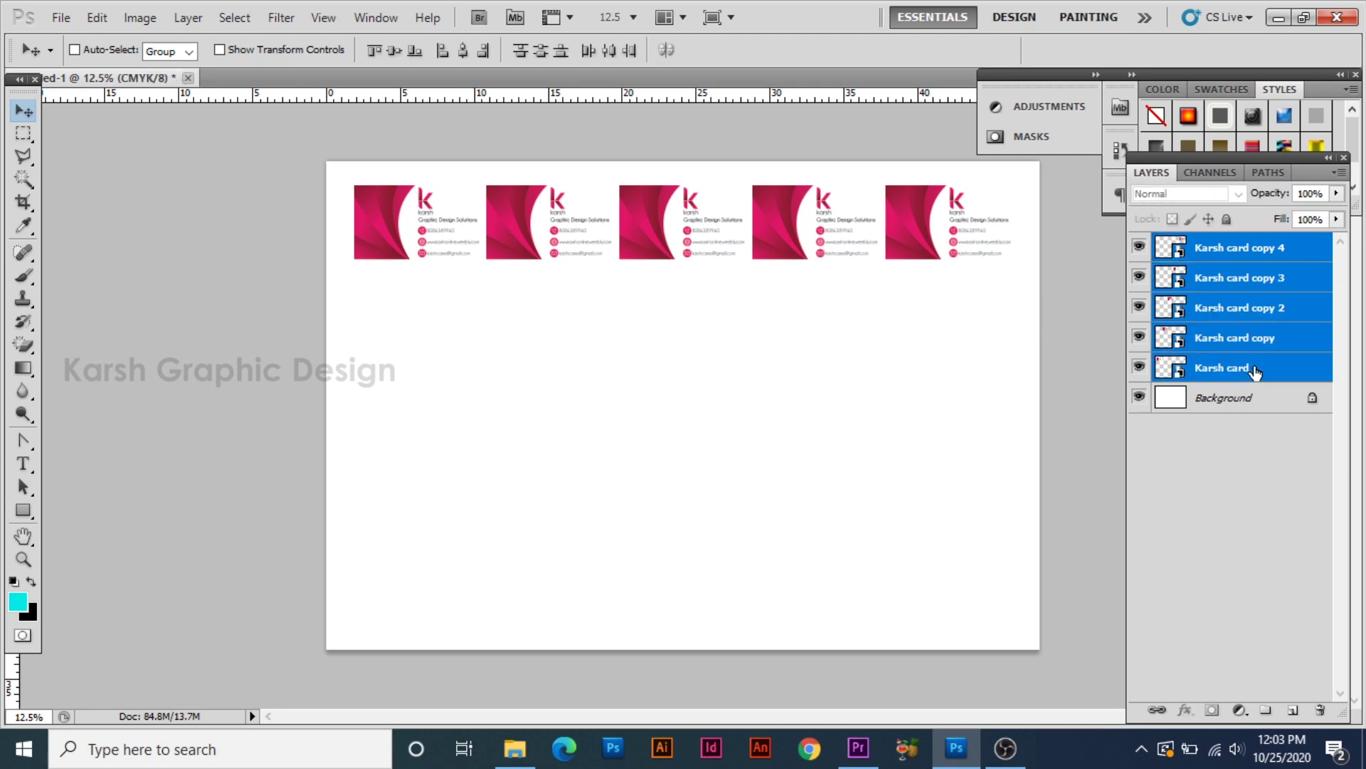
key(ctrl+g)
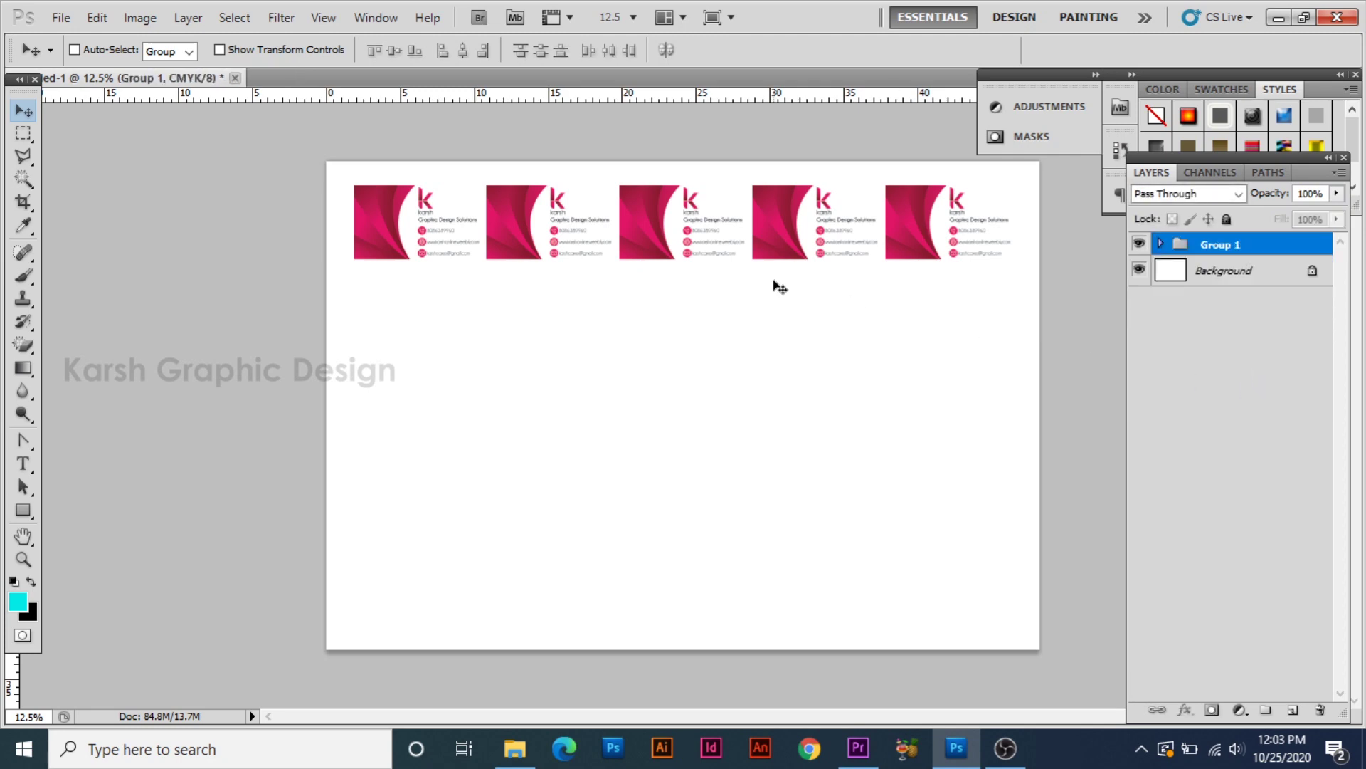
Step: Centre the Group 1 card row horizontally against a full-sheet selection, then deselect
click(26, 140)
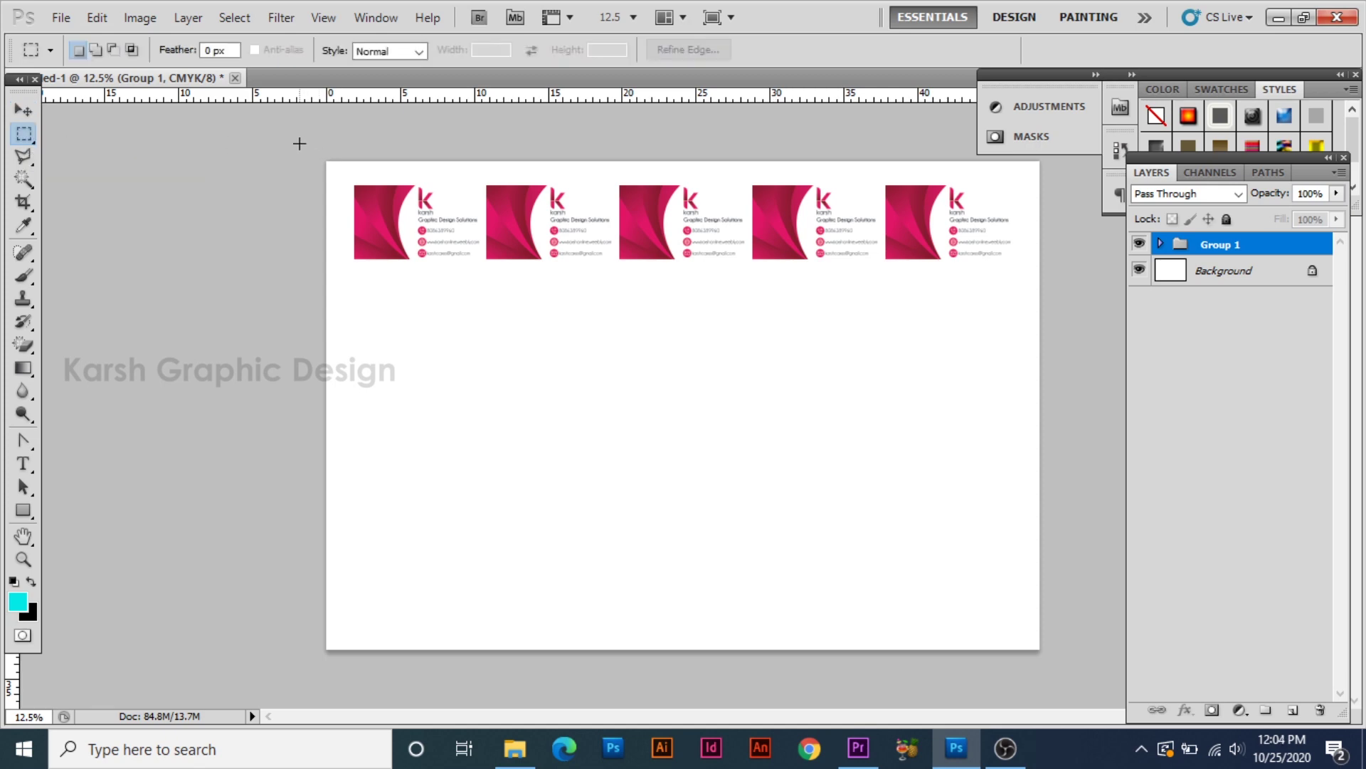
drag(299, 143, 1057, 674)
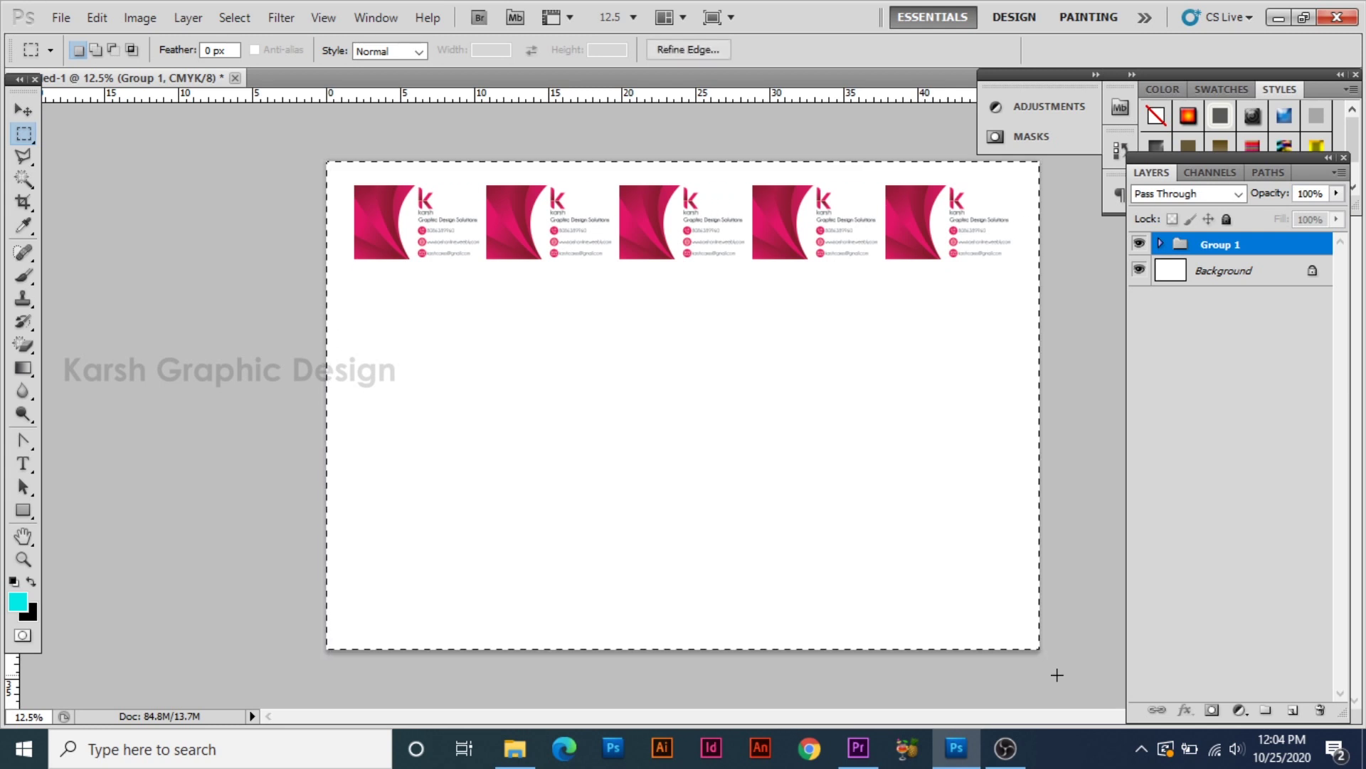
click(24, 110)
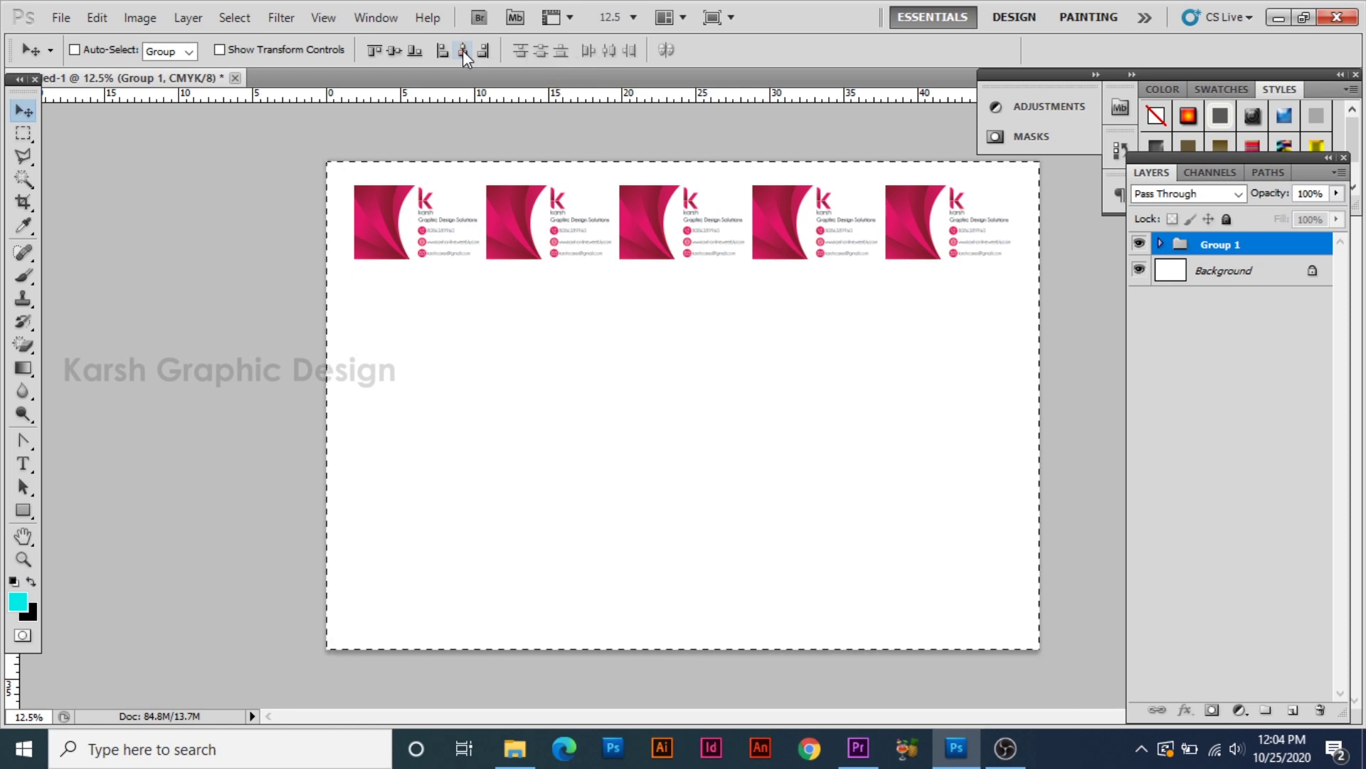
click(463, 52)
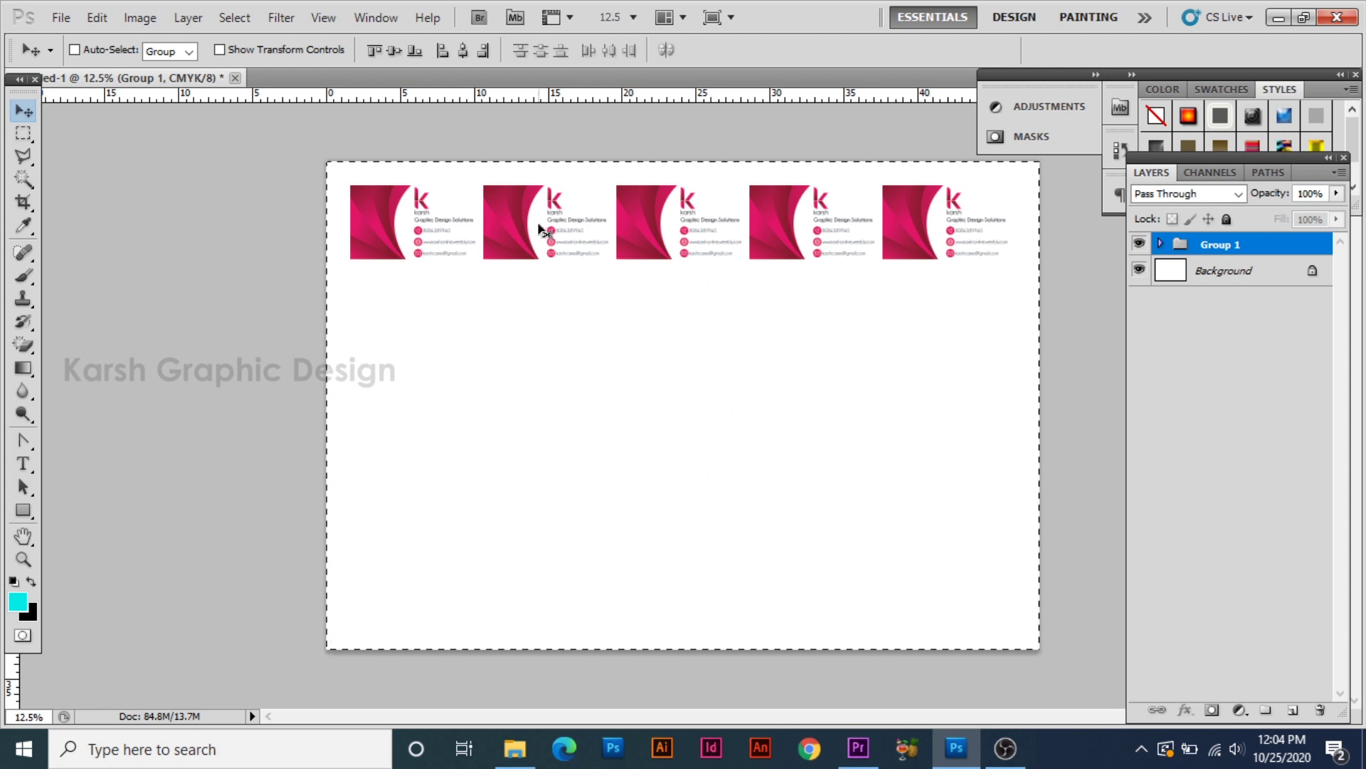
key(ctrl+d)
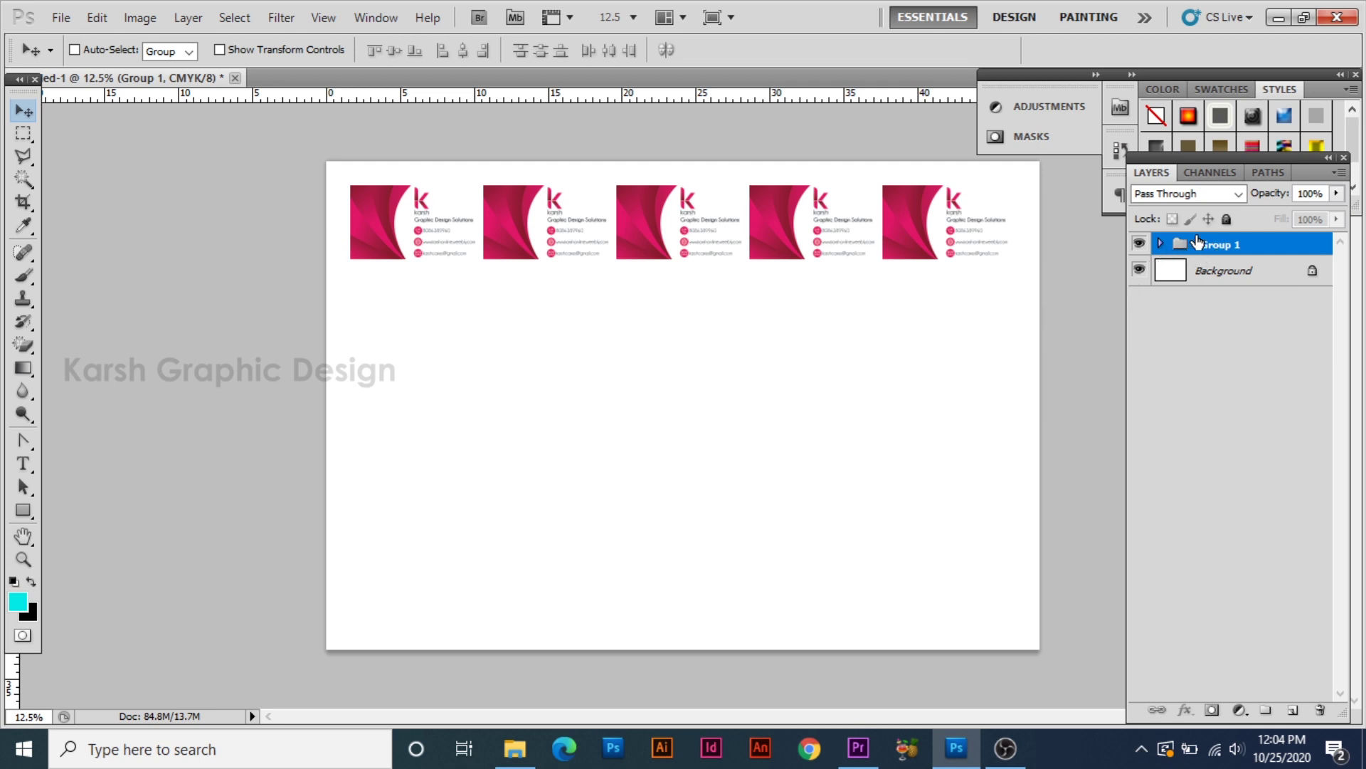
Step: Alt-drag the card row down into six stacked rows and group all rows as Group 2
key(alt)
drag(791, 245, 788, 315)
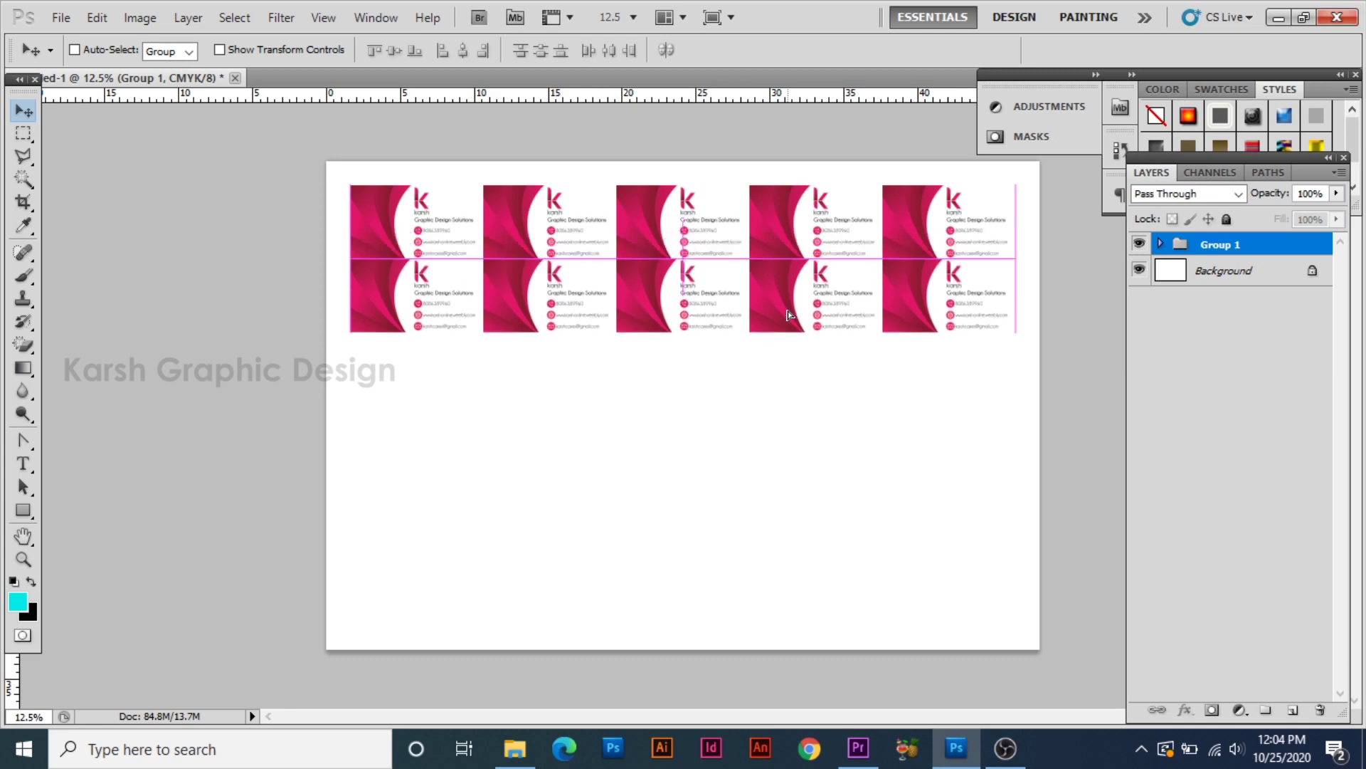
mouse_move(788, 316)
mouse_down()
mouse_move(783, 466)
mouse_move(756, 601)
mouse_up()
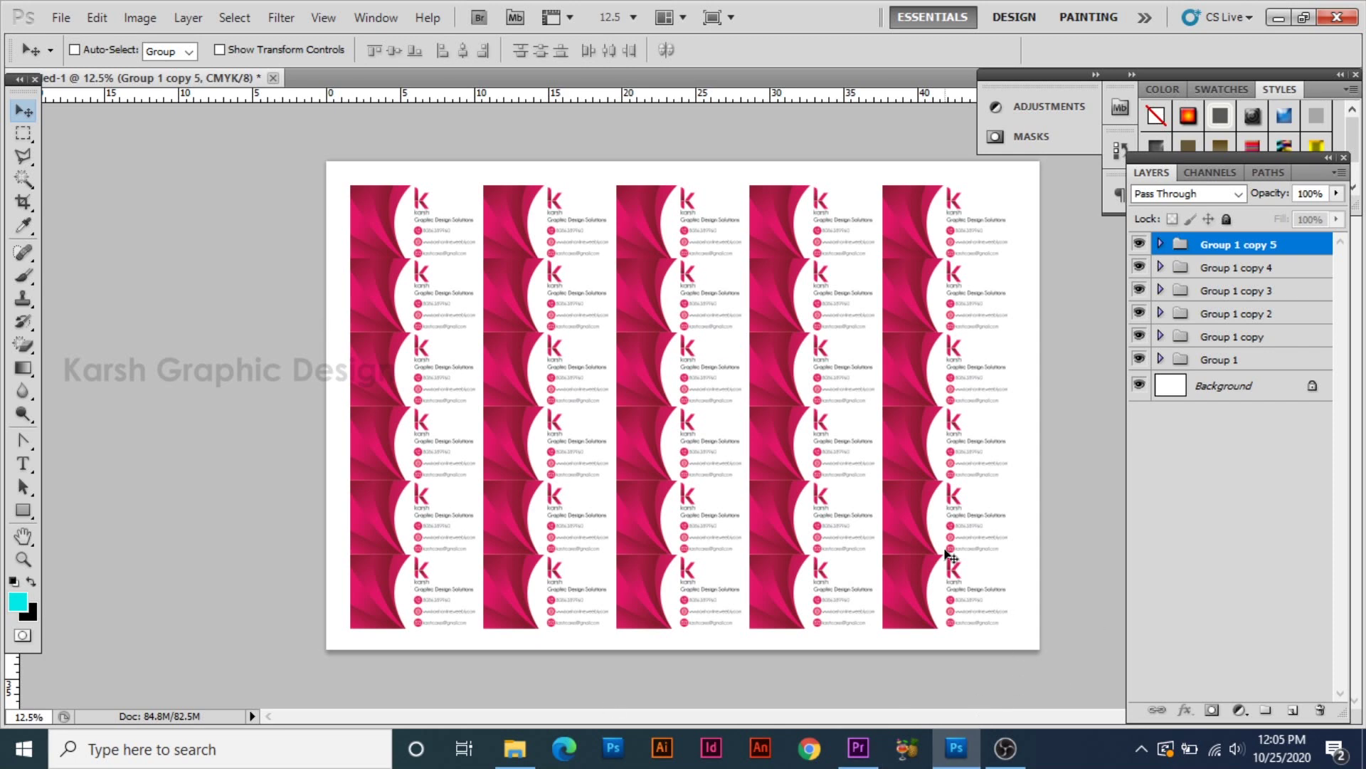
shift+click(1250, 367)
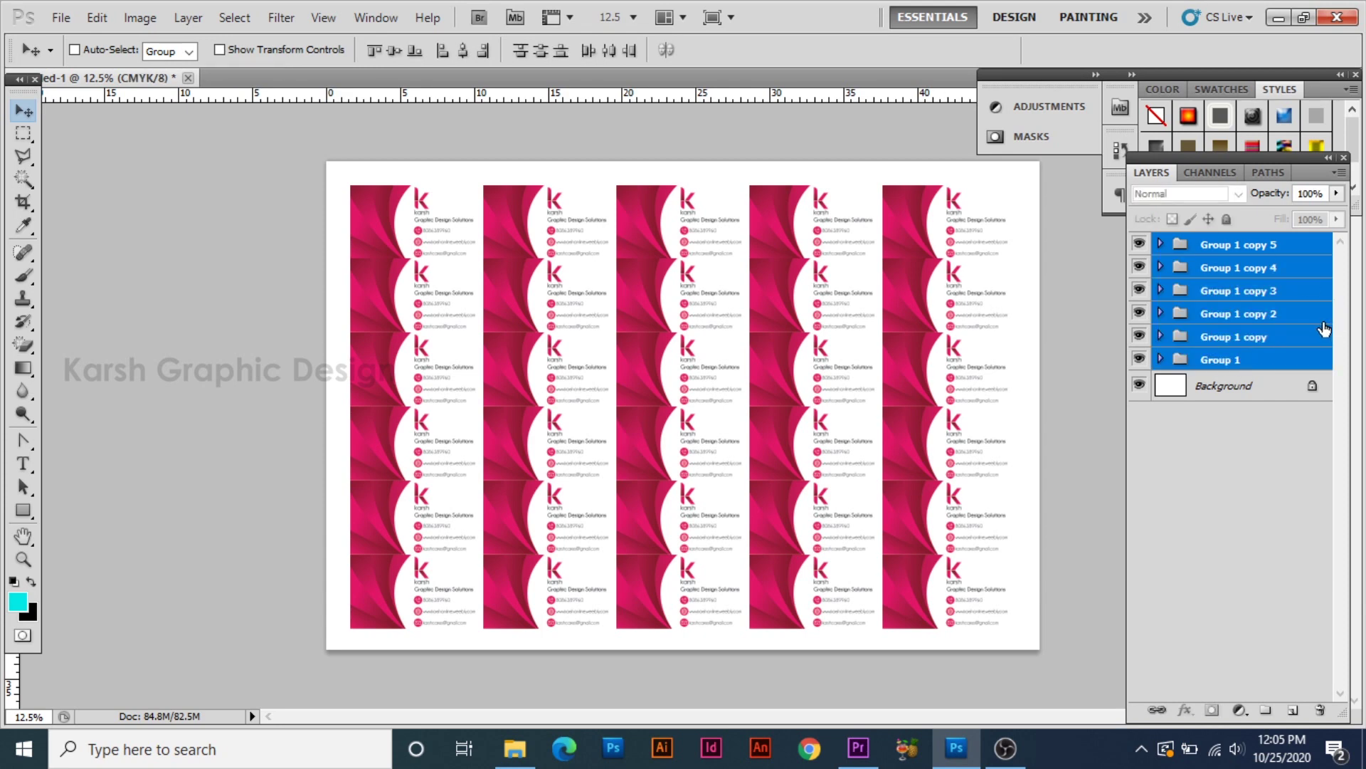
key(ctrl+g)
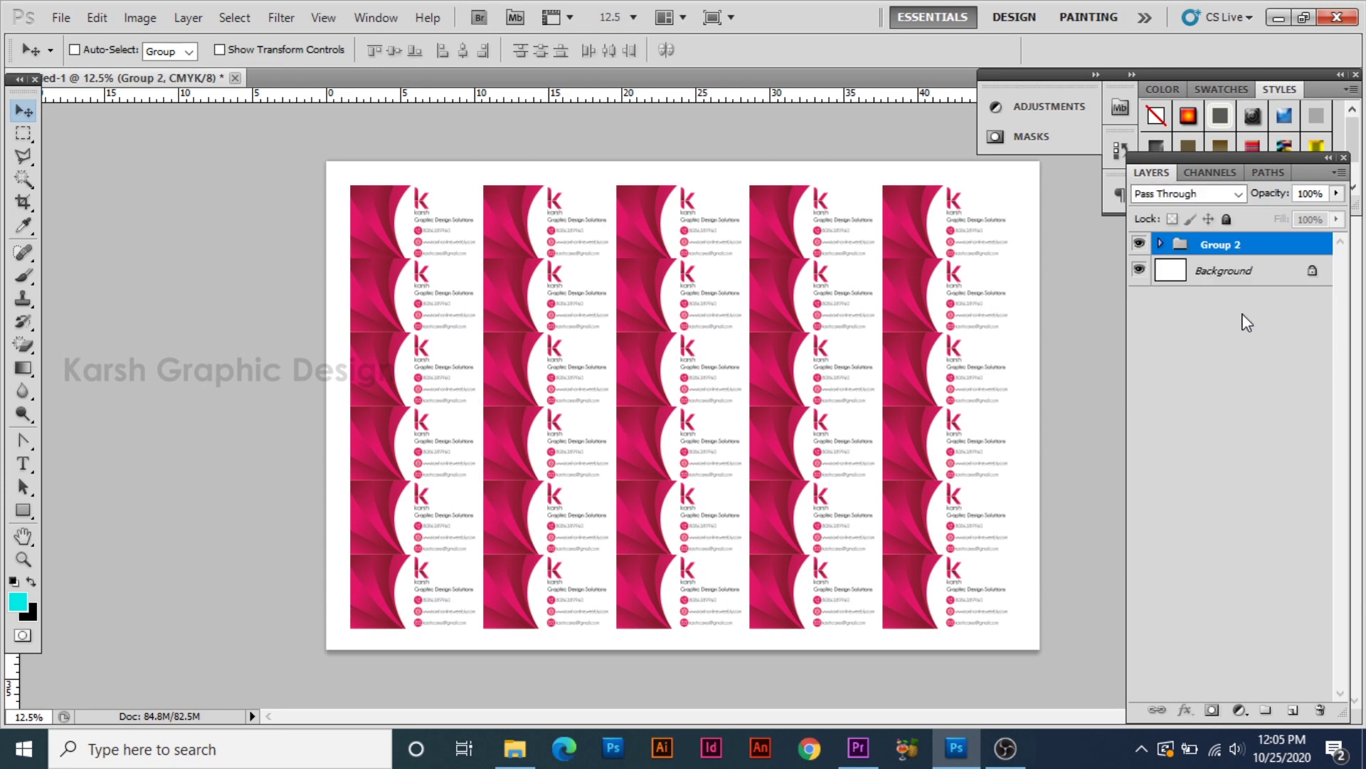
Step: Align the 30-card Group 2 to the sheet's vertical centre and restore default black/white colours
key(ctrl+a)
click(391, 53)
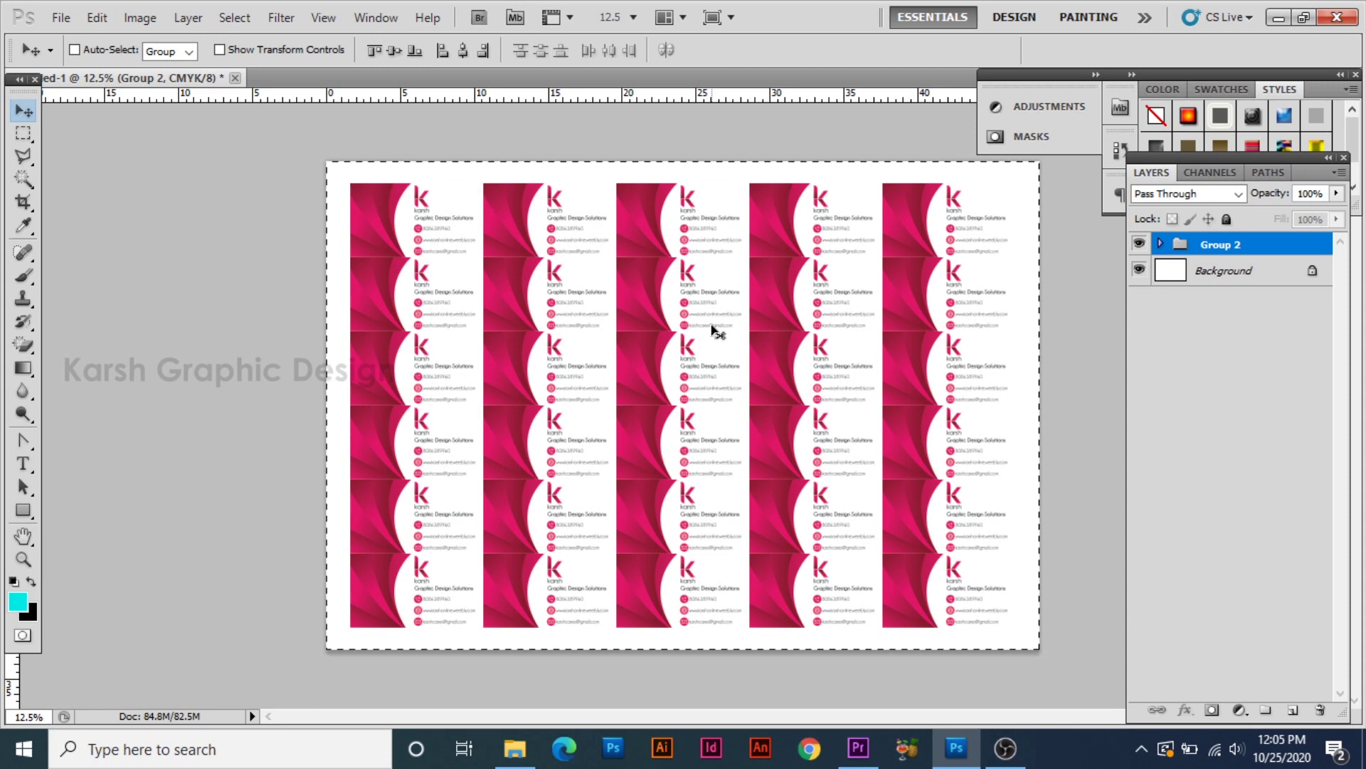
key(ctrl+d)
click(20, 606)
click(14, 582)
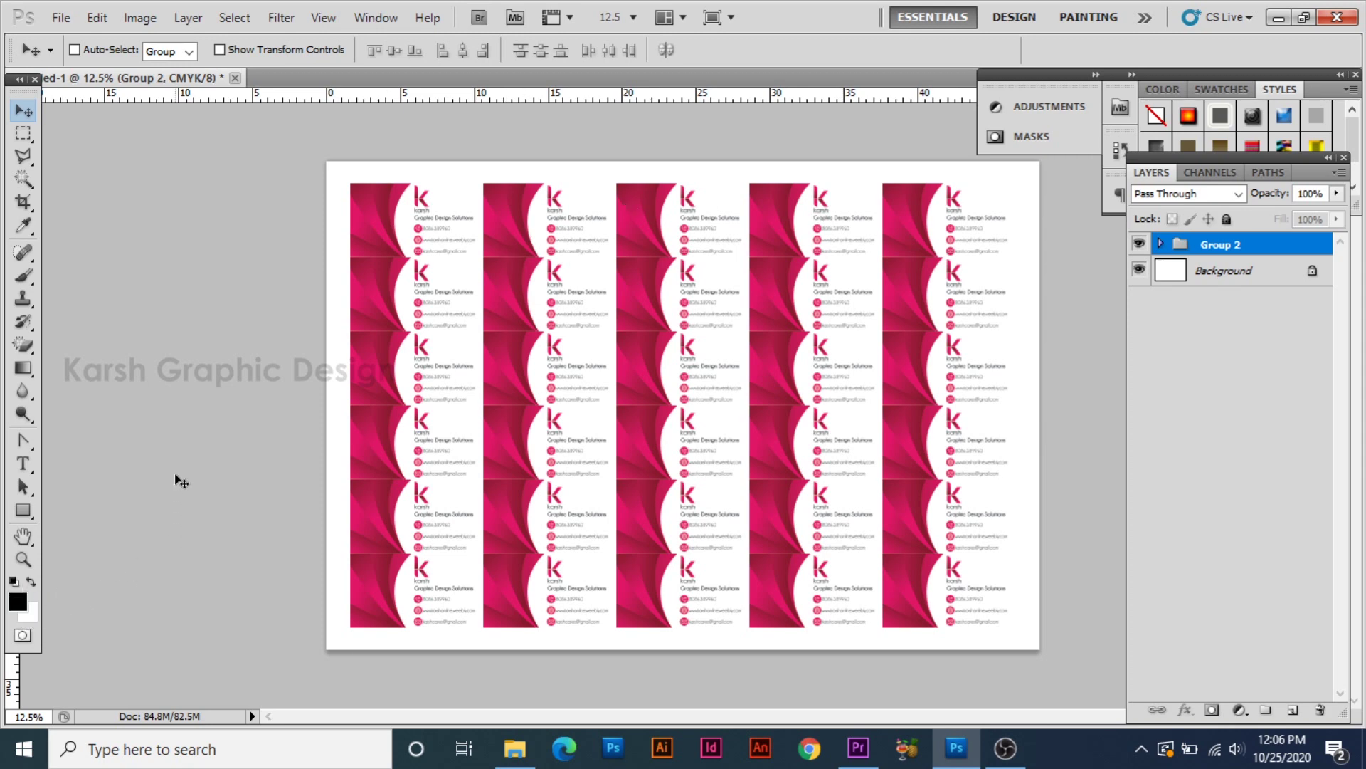
Step: Draw a short 1 px vertical cut mark with the Line tool above the first card
click(28, 510)
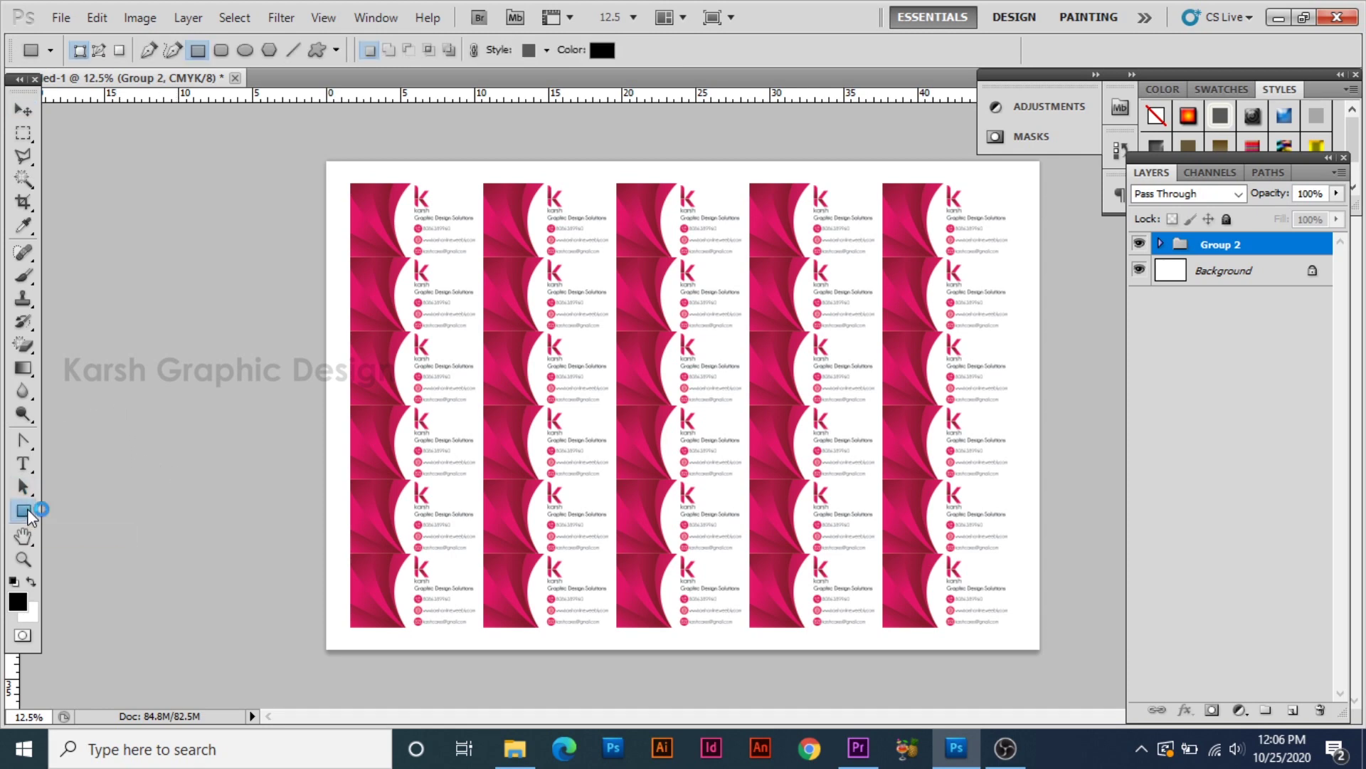
click(112, 582)
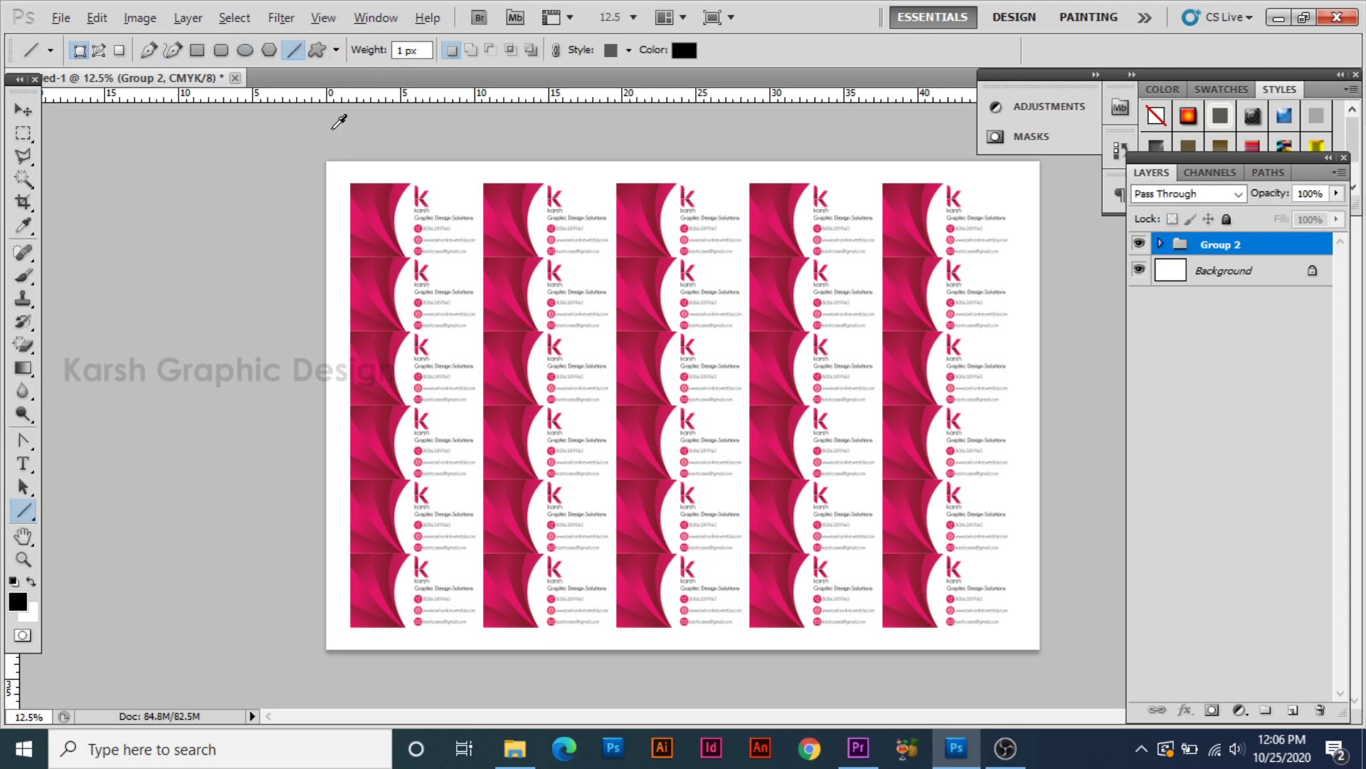
key(ctrl+plus)
scroll(284, 185, up, 3)
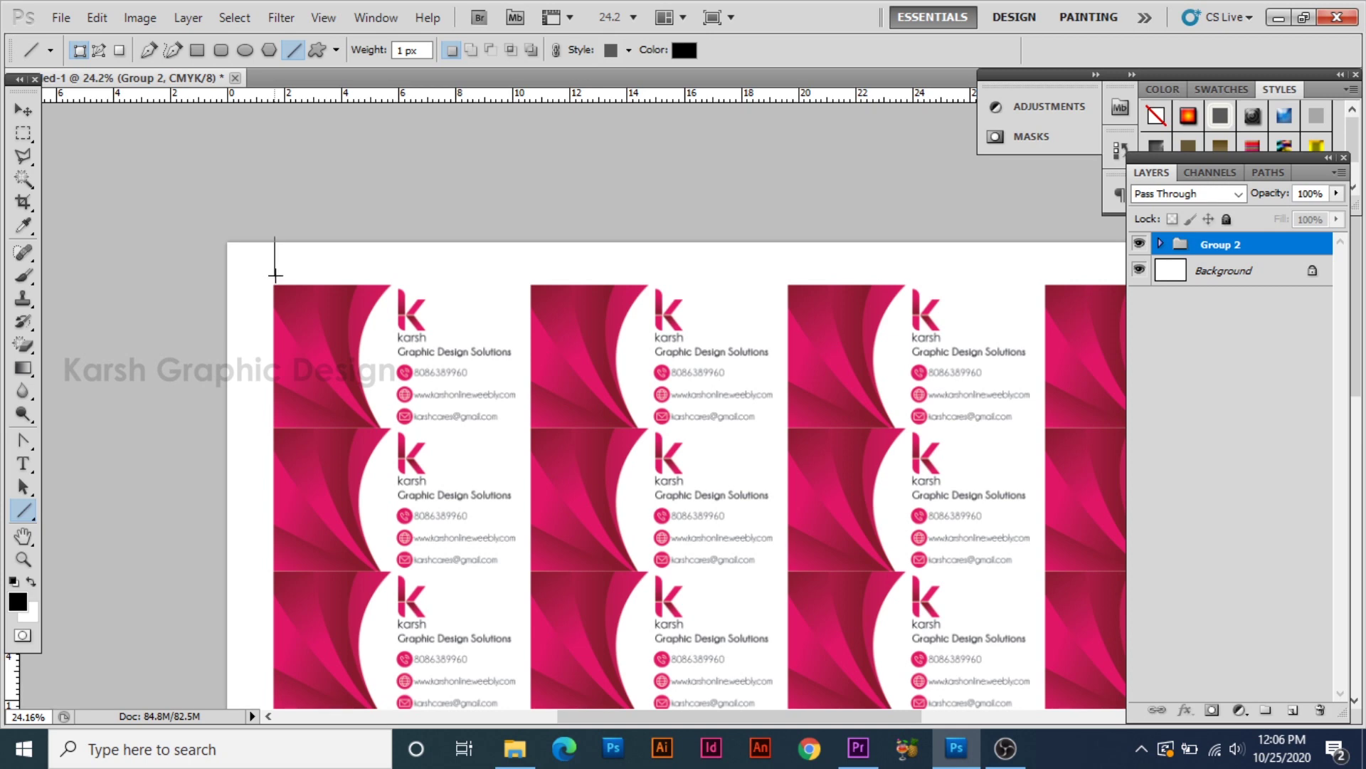
drag(274, 275, 274, 275)
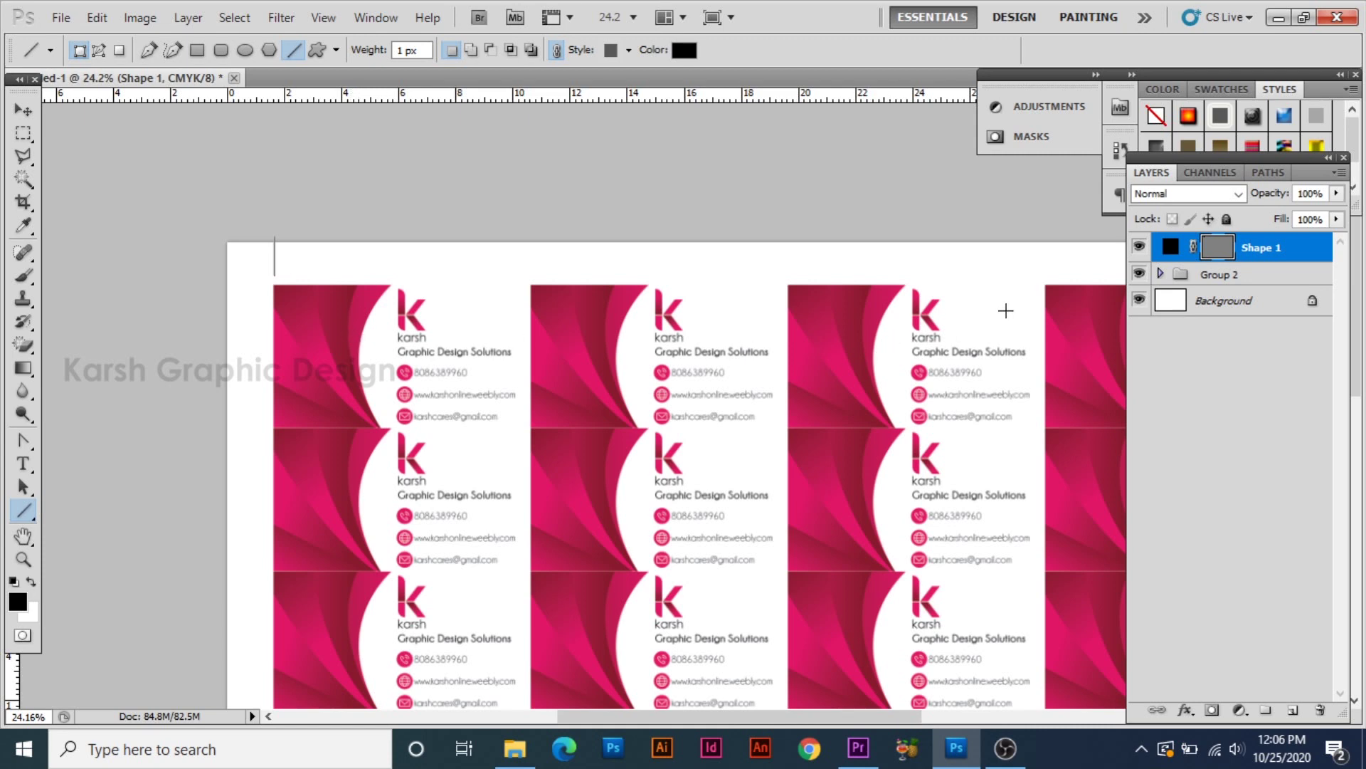
Step: Align the cut mark to the left edge of the first Karsh card's outline
click(1160, 274)
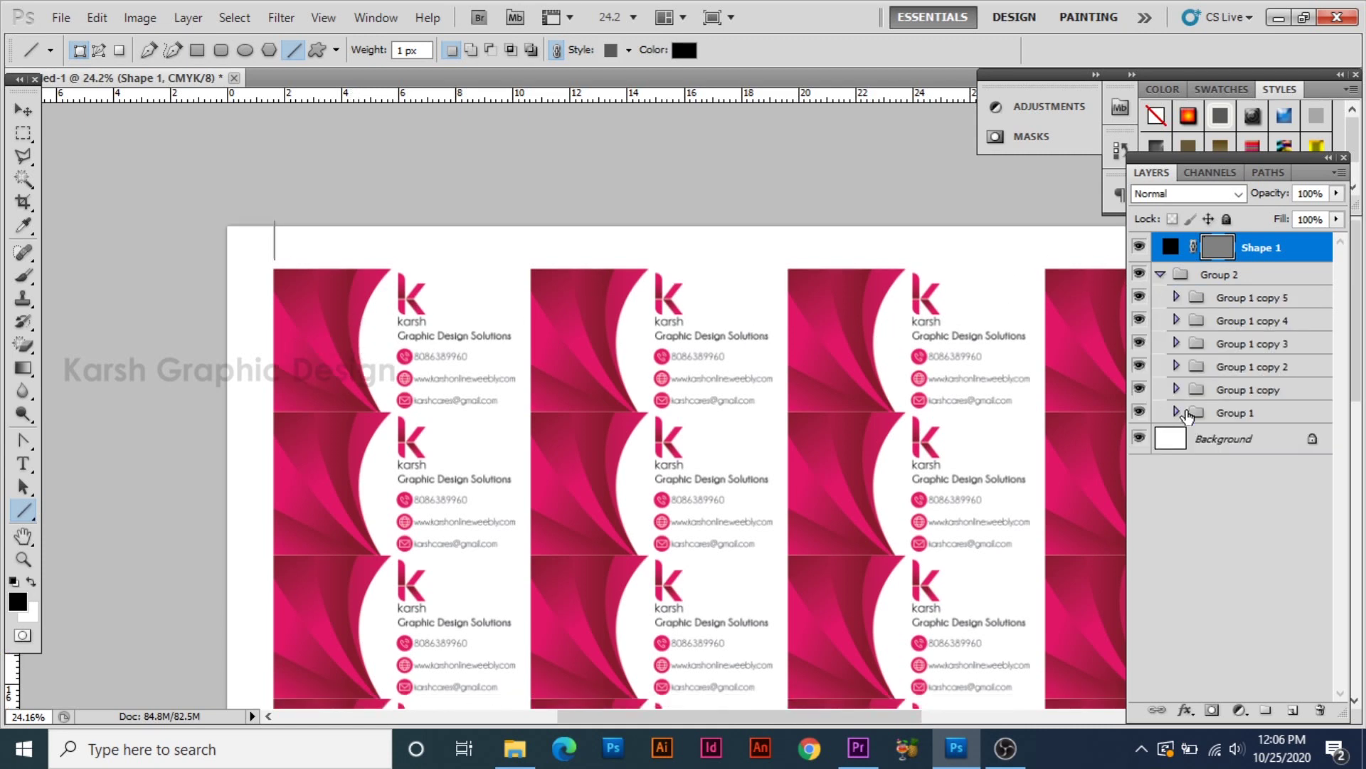
click(1177, 413)
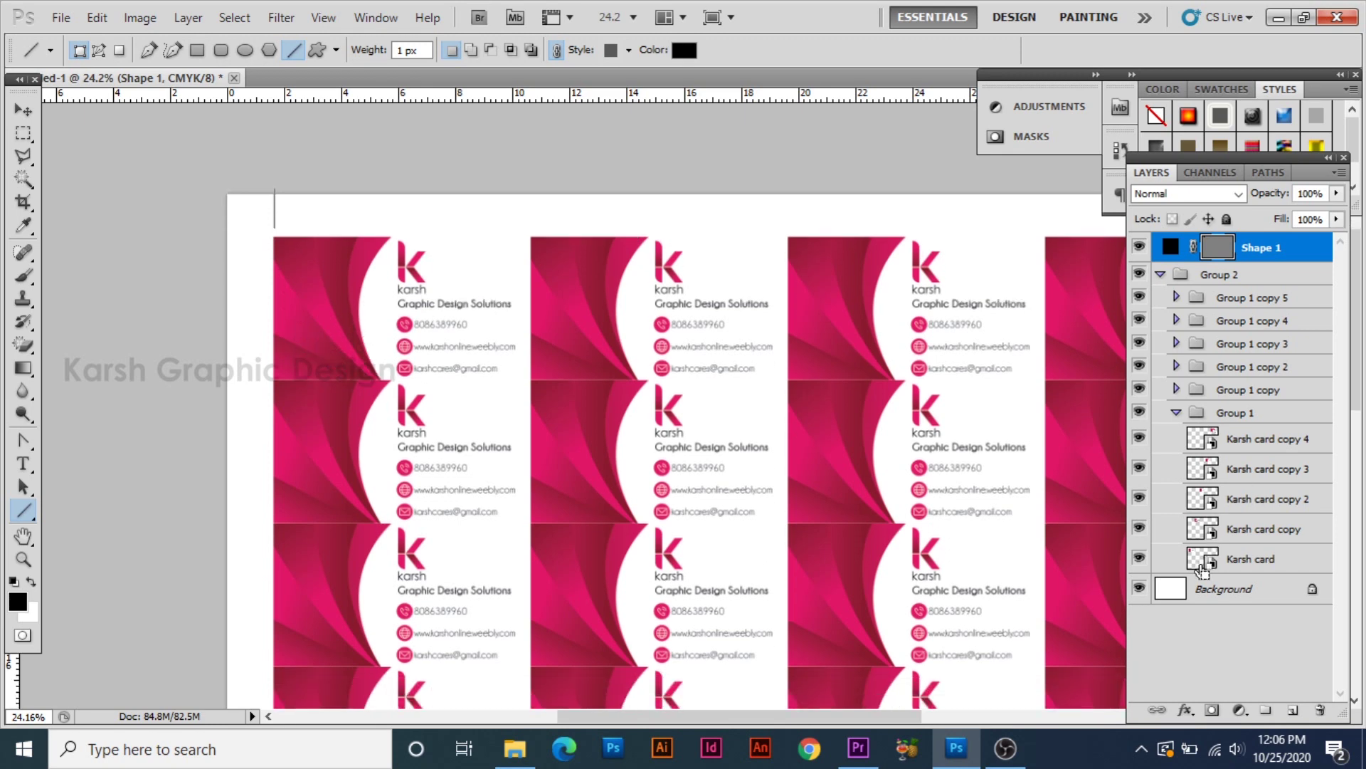
ctrl+click(1201, 562)
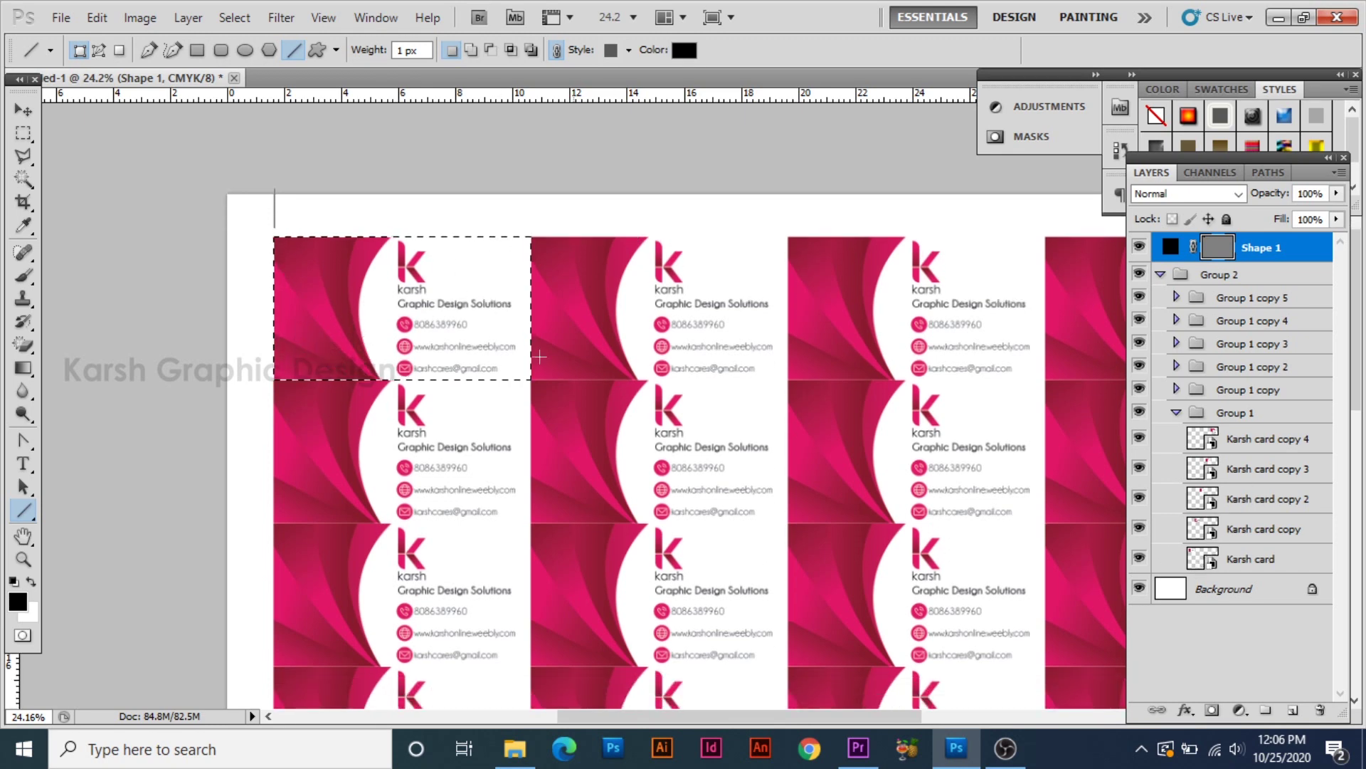
click(24, 110)
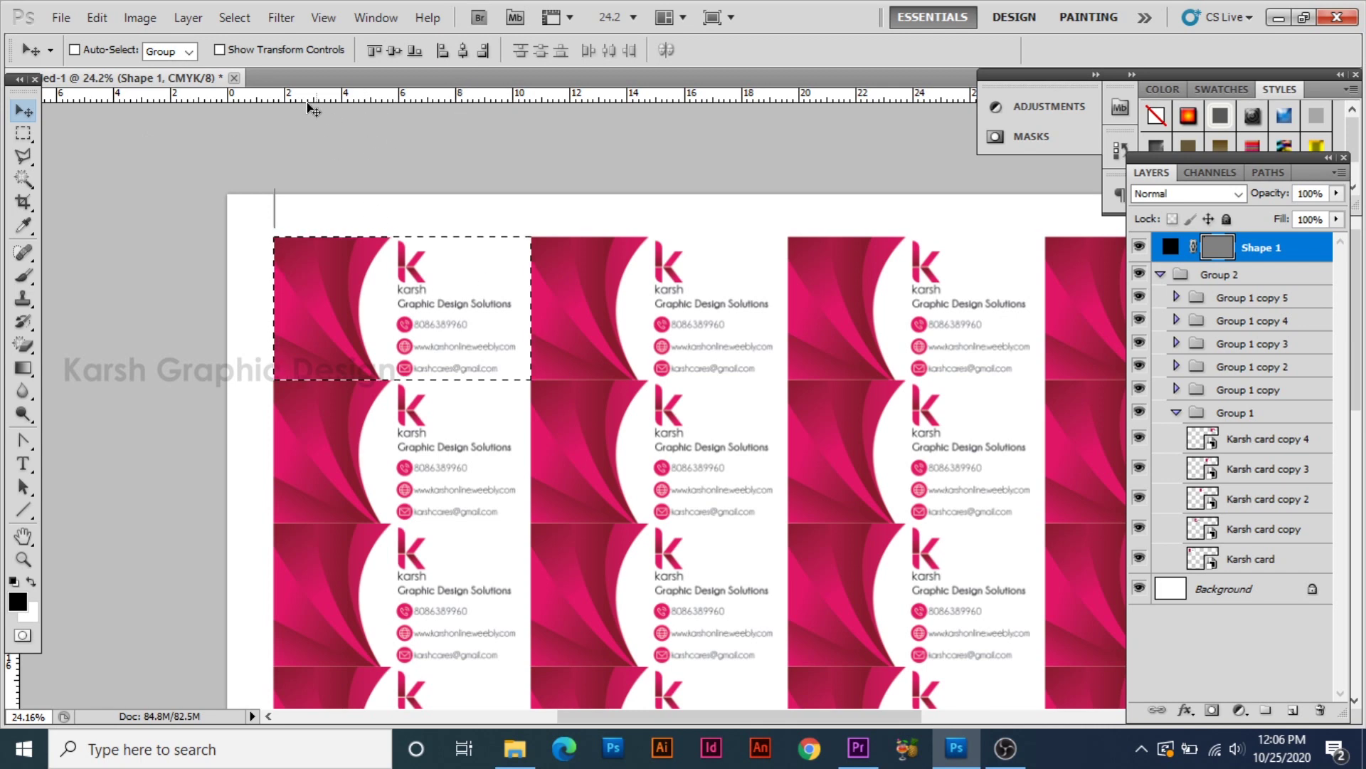
click(442, 52)
Step: Alt-drag cut mark copies to each card column edge, creating Shape 1 copy through copy 5
scroll(542, 167, right, 5)
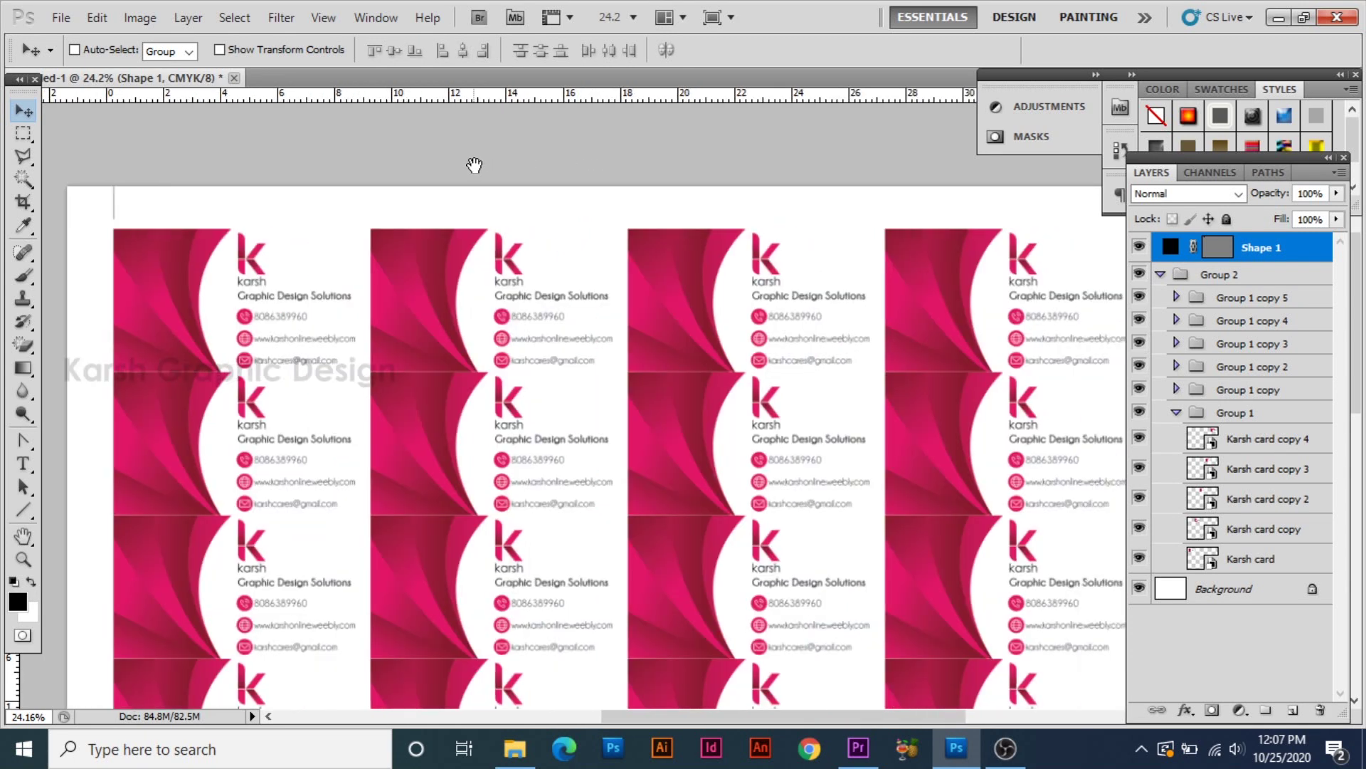
scroll(606, 218, down, 1)
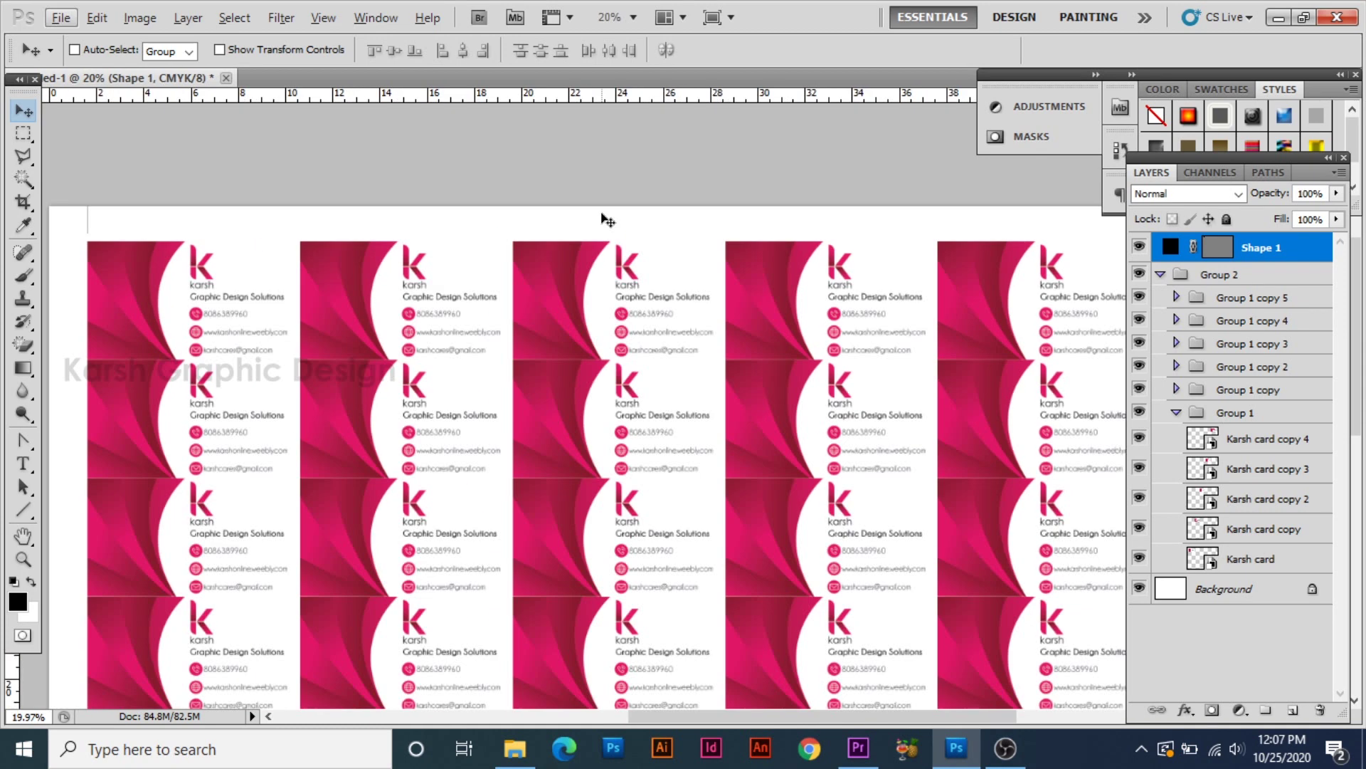
scroll(753, 286, down, 1)
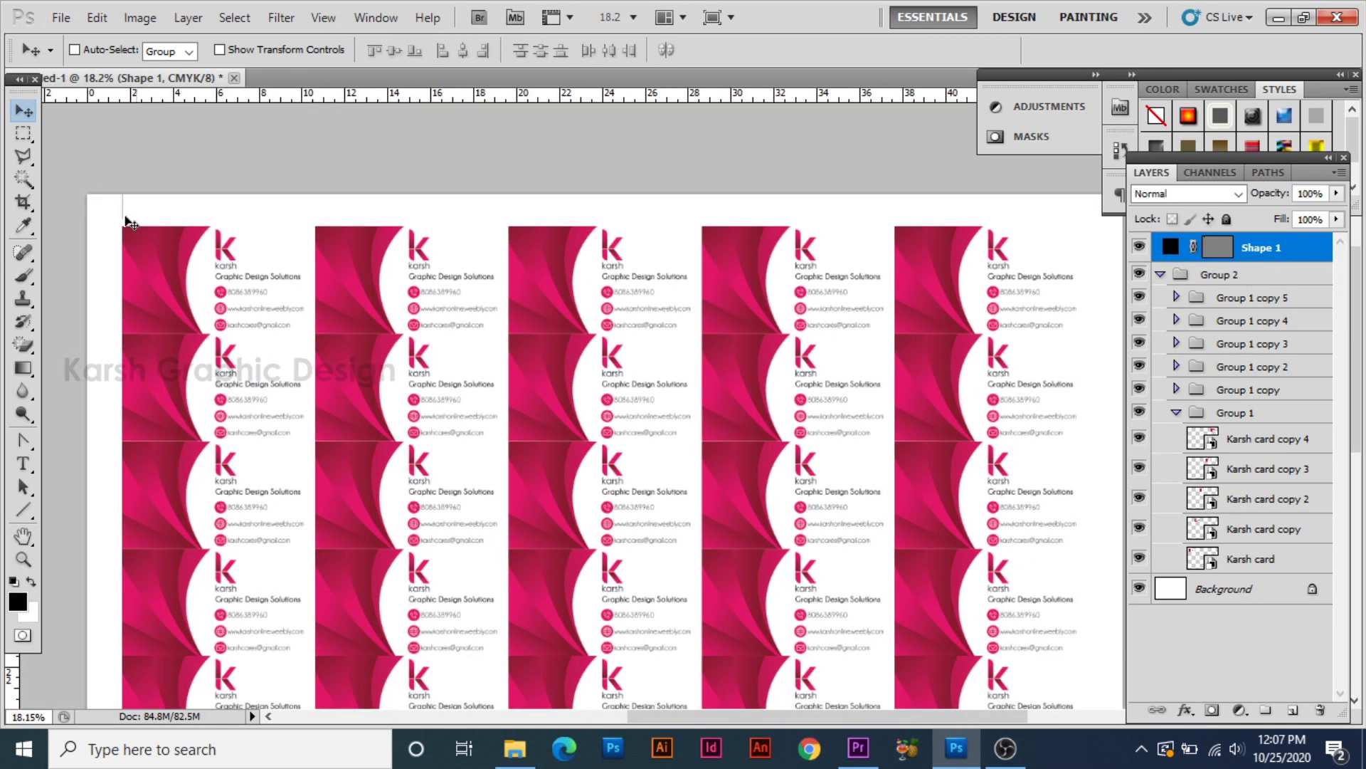
drag(121, 216, 517, 229)
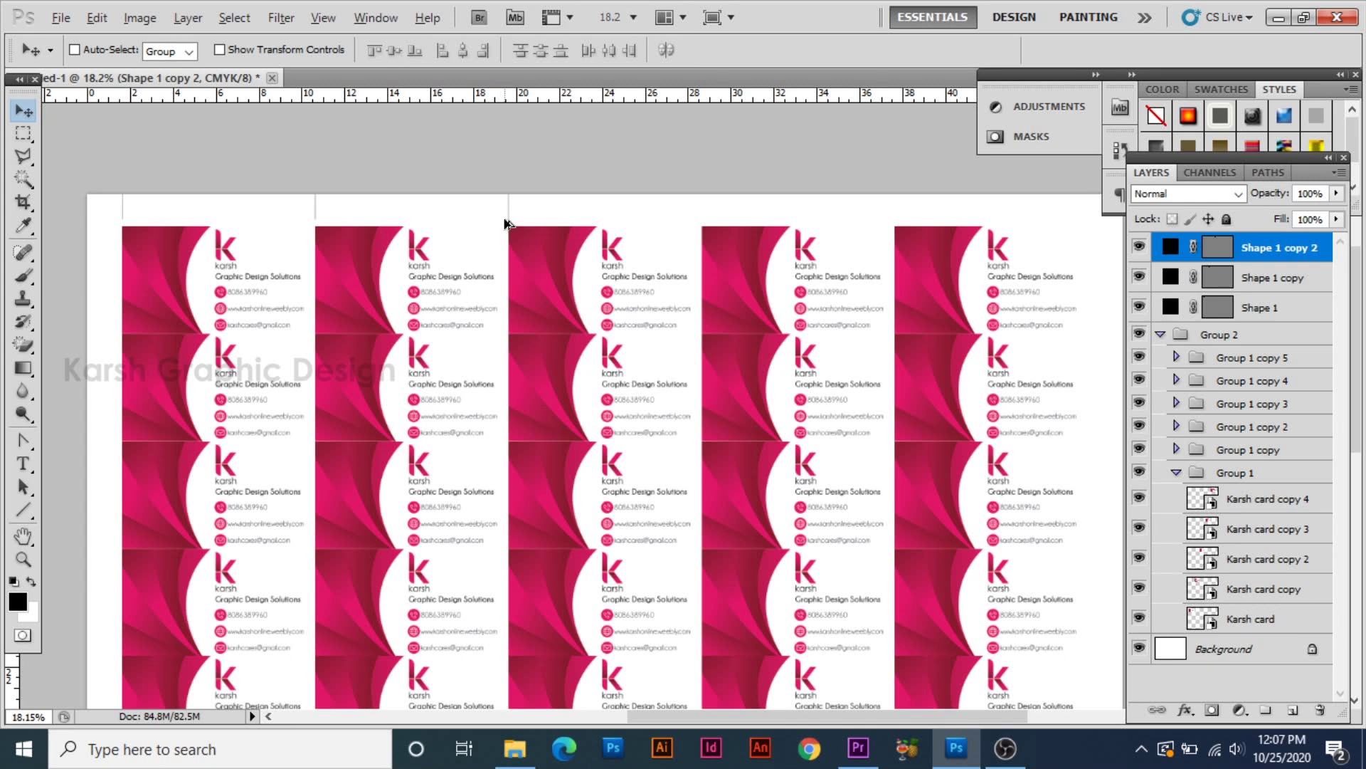
drag(509, 215, 700, 223)
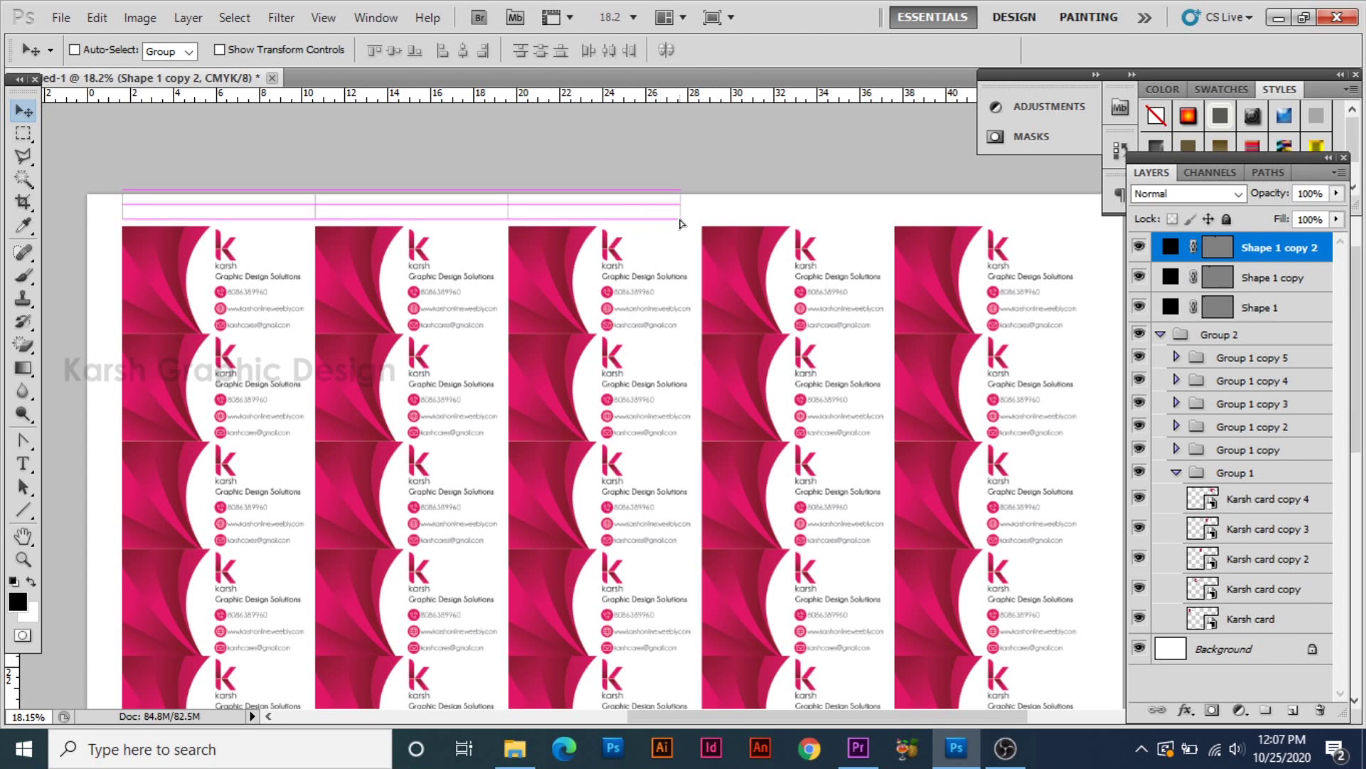
drag(700, 223, 900, 225)
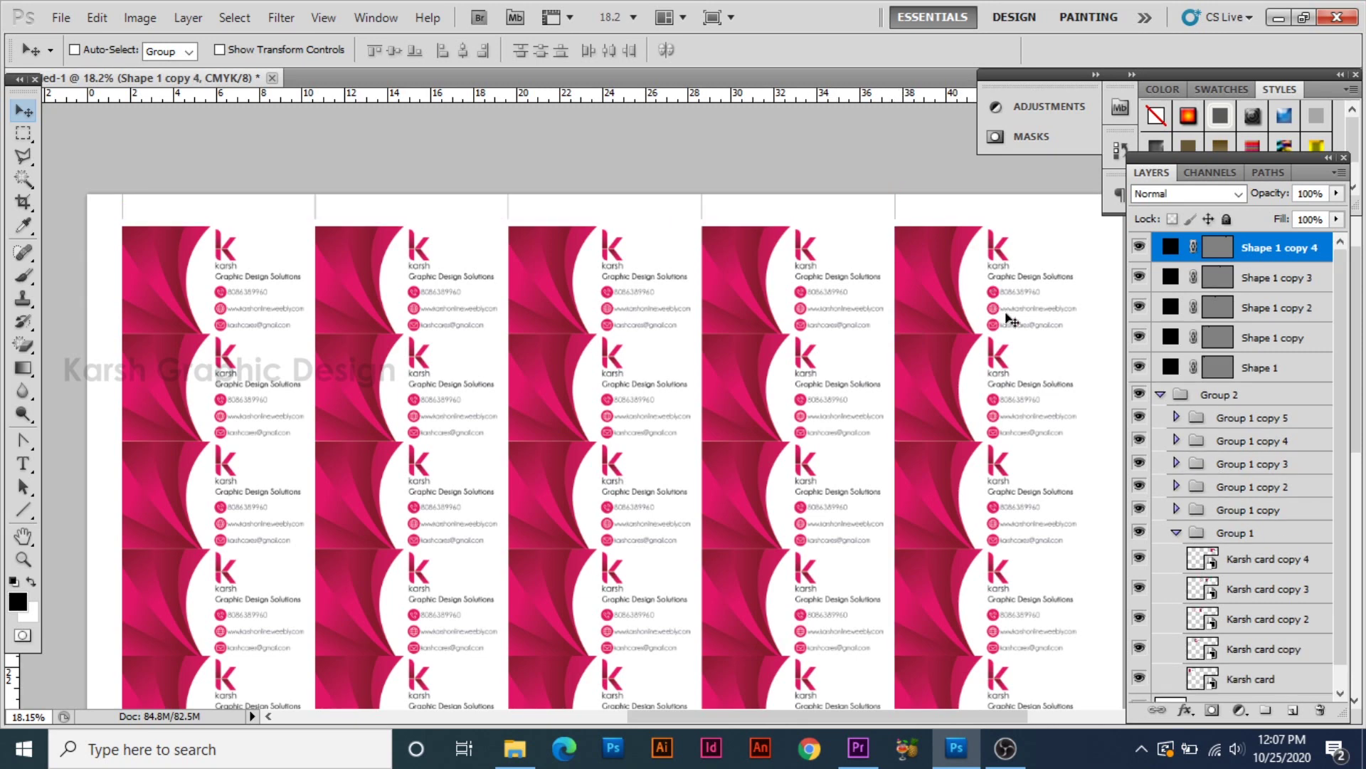
mouse_move(1006, 305)
mouse_down()
mouse_move(822, 235)
mouse_move(945, 229)
mouse_up()
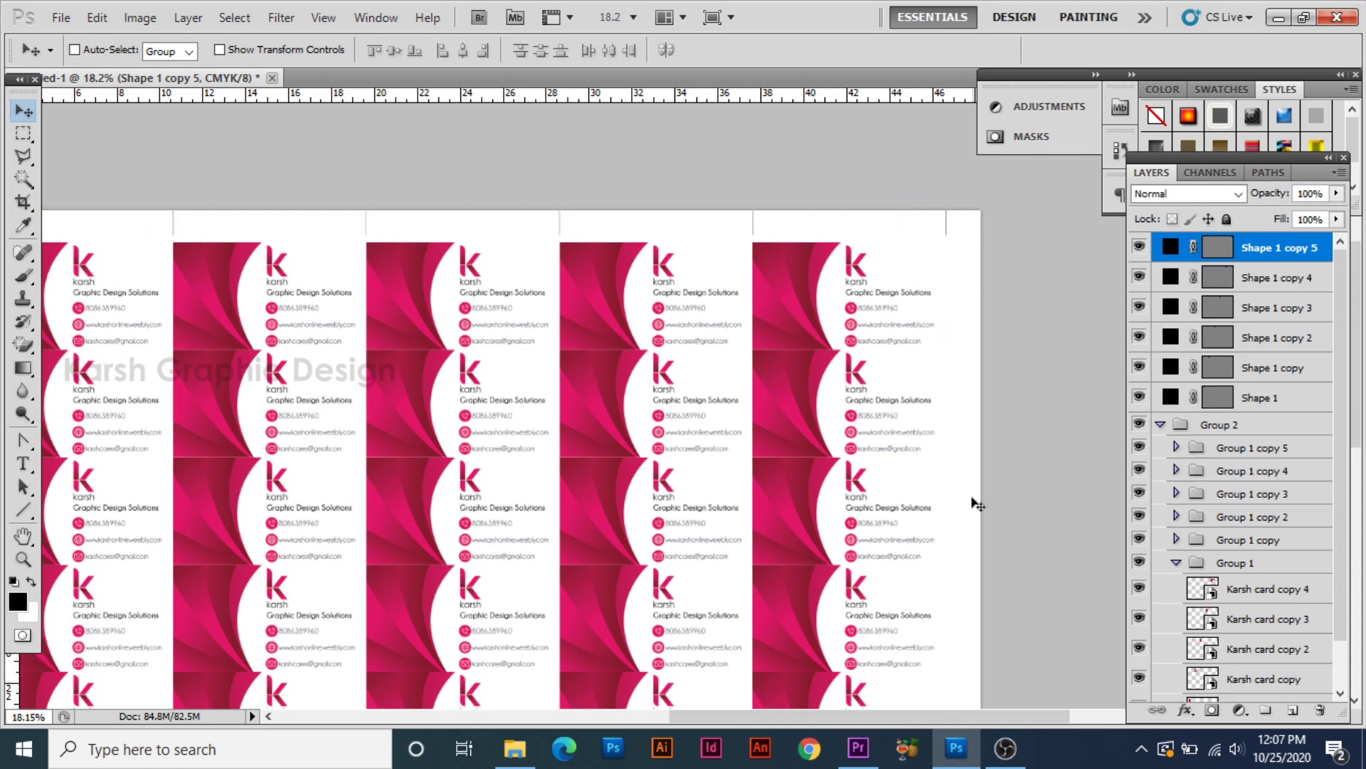
scroll(978, 504, down, 2)
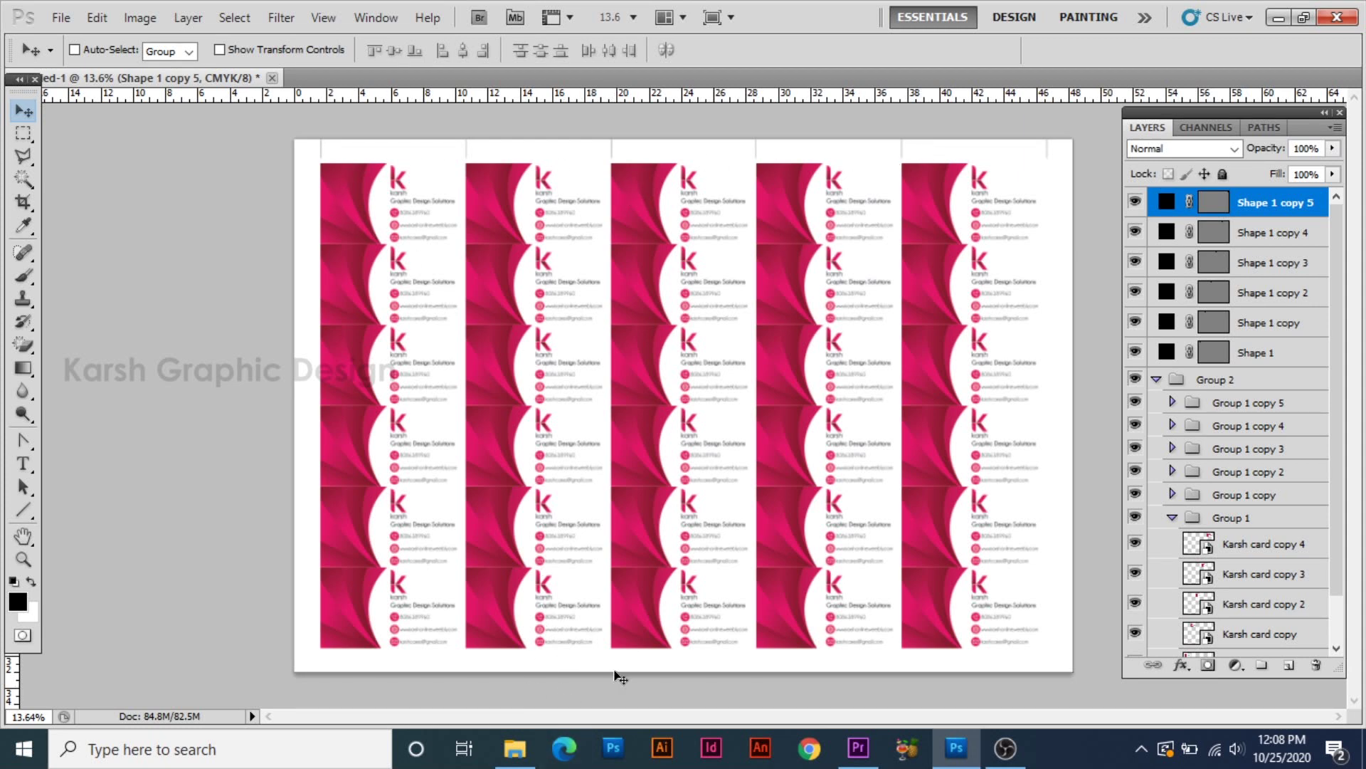
Step: Group the six top cut marks as Group 3 and Alt-drag a copy under the bottom card row
shift+click(1261, 356)
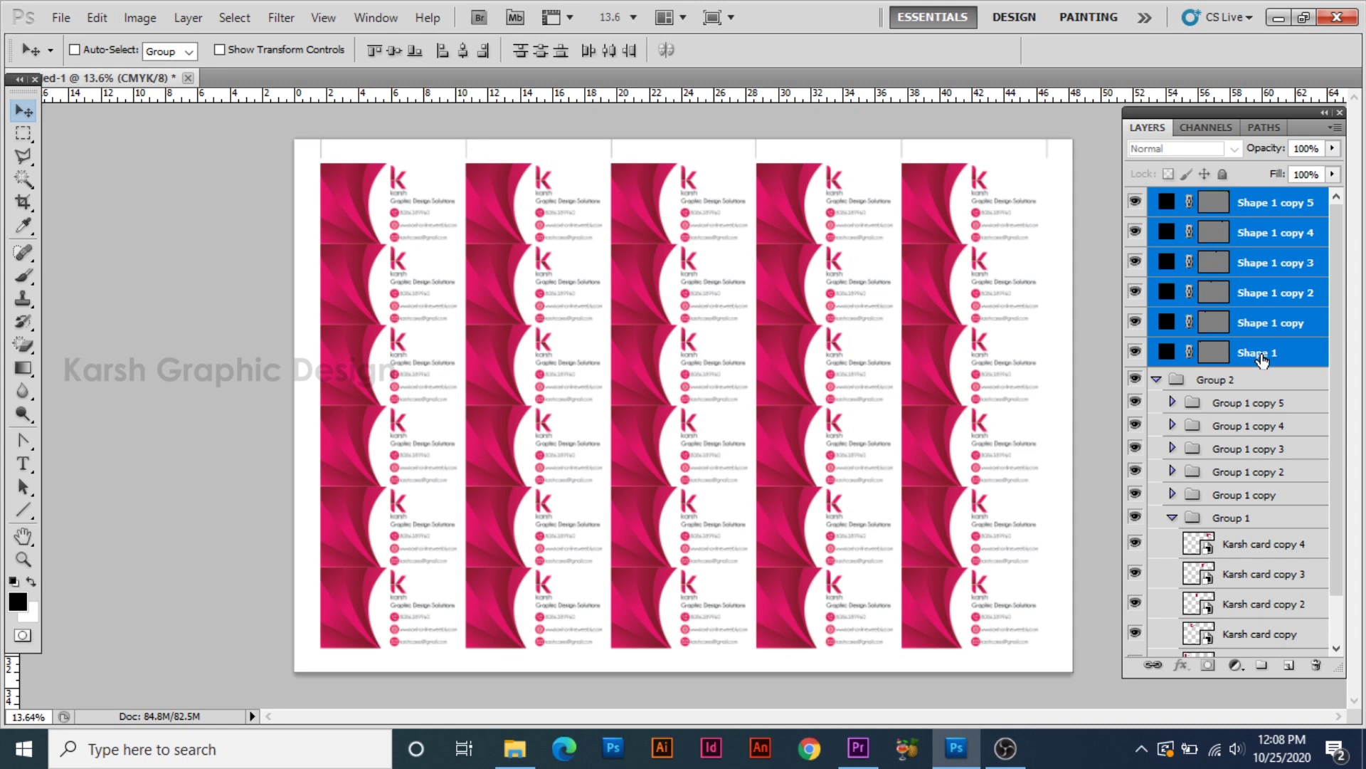
key(ctrl+g)
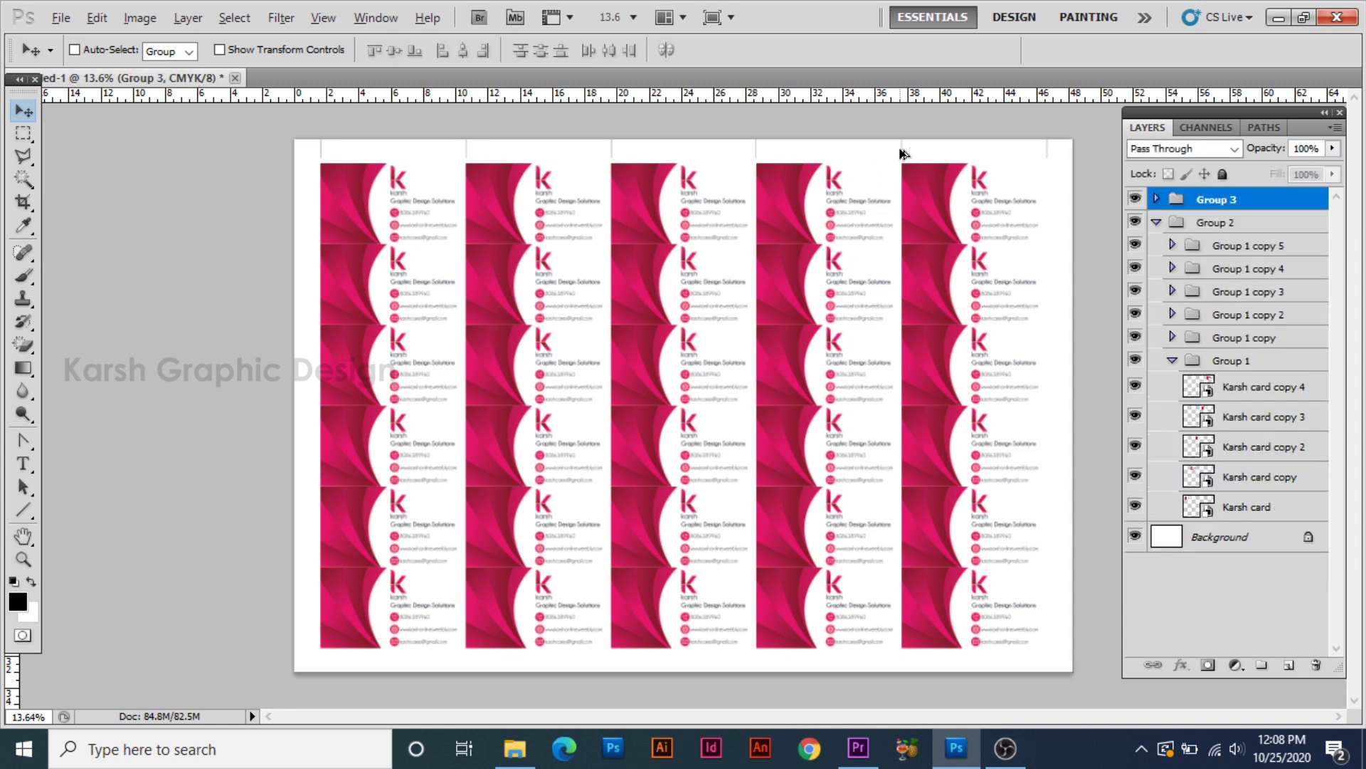
drag(900, 154, 885, 679)
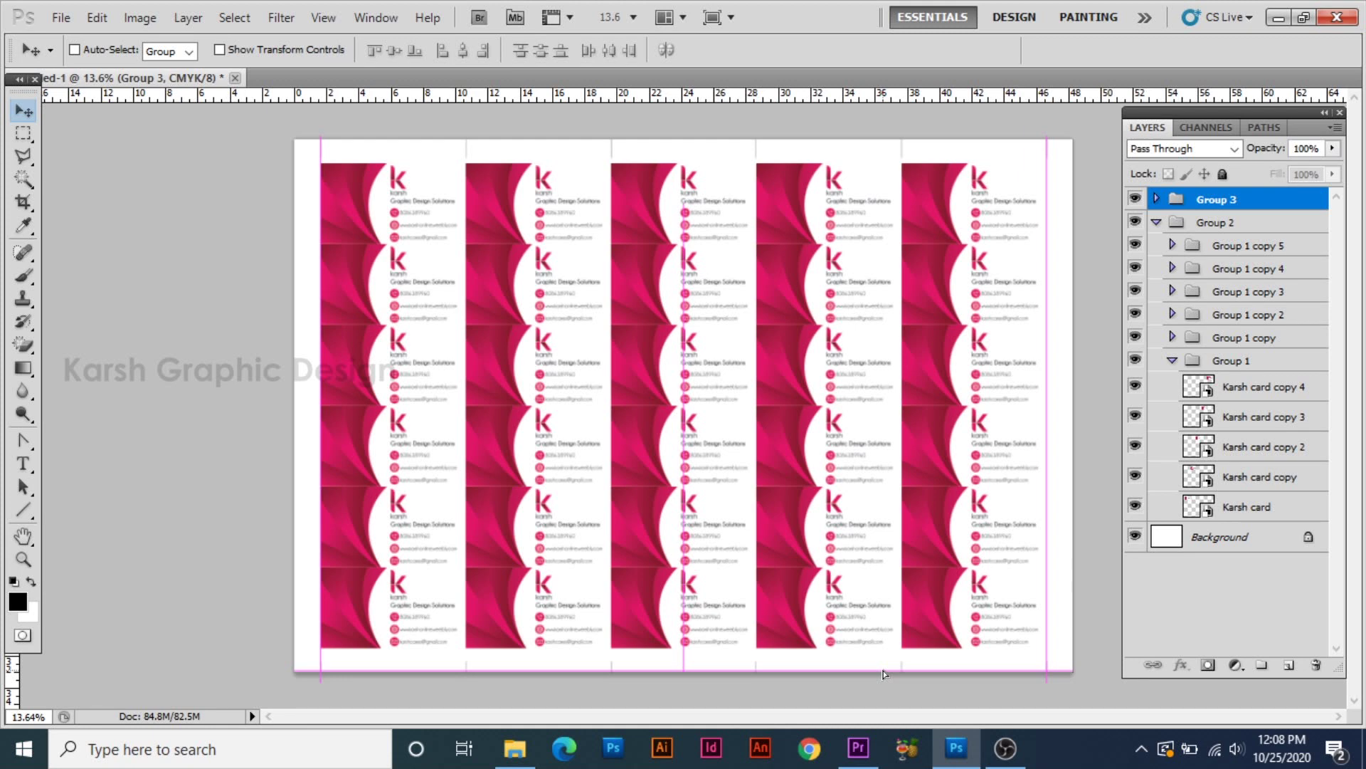
drag(899, 694, 1045, 668)
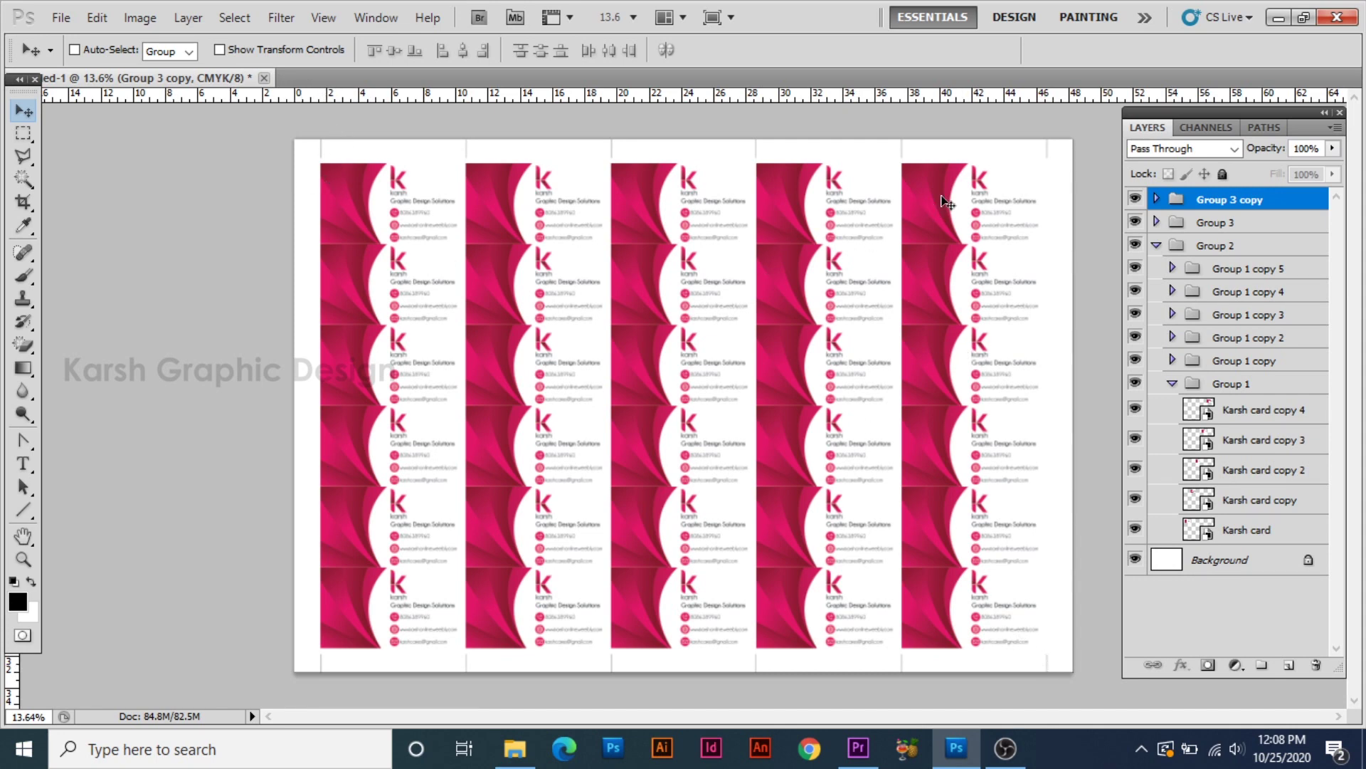
scroll(213, 528, up, 5)
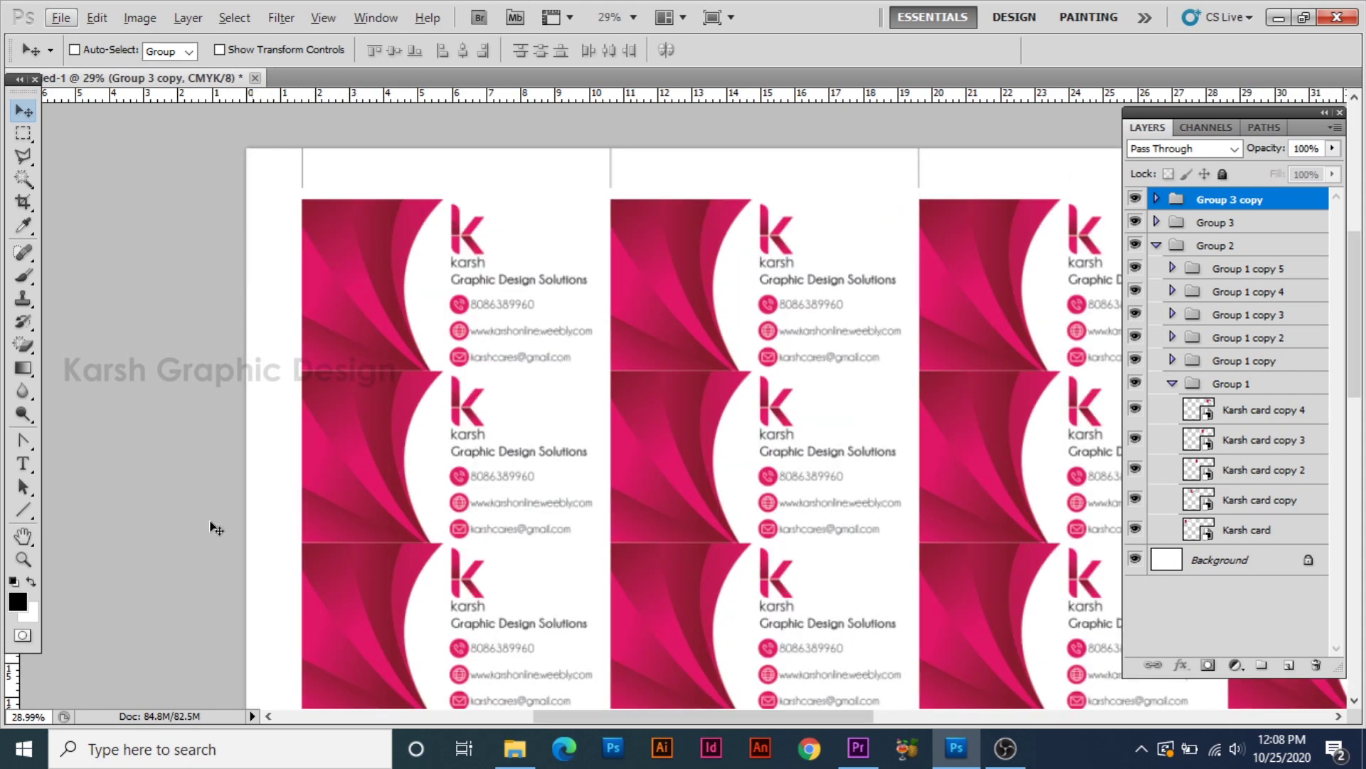
Step: Draw a short horizontal line in the left margin and align it to the first card's top edge
click(21, 515)
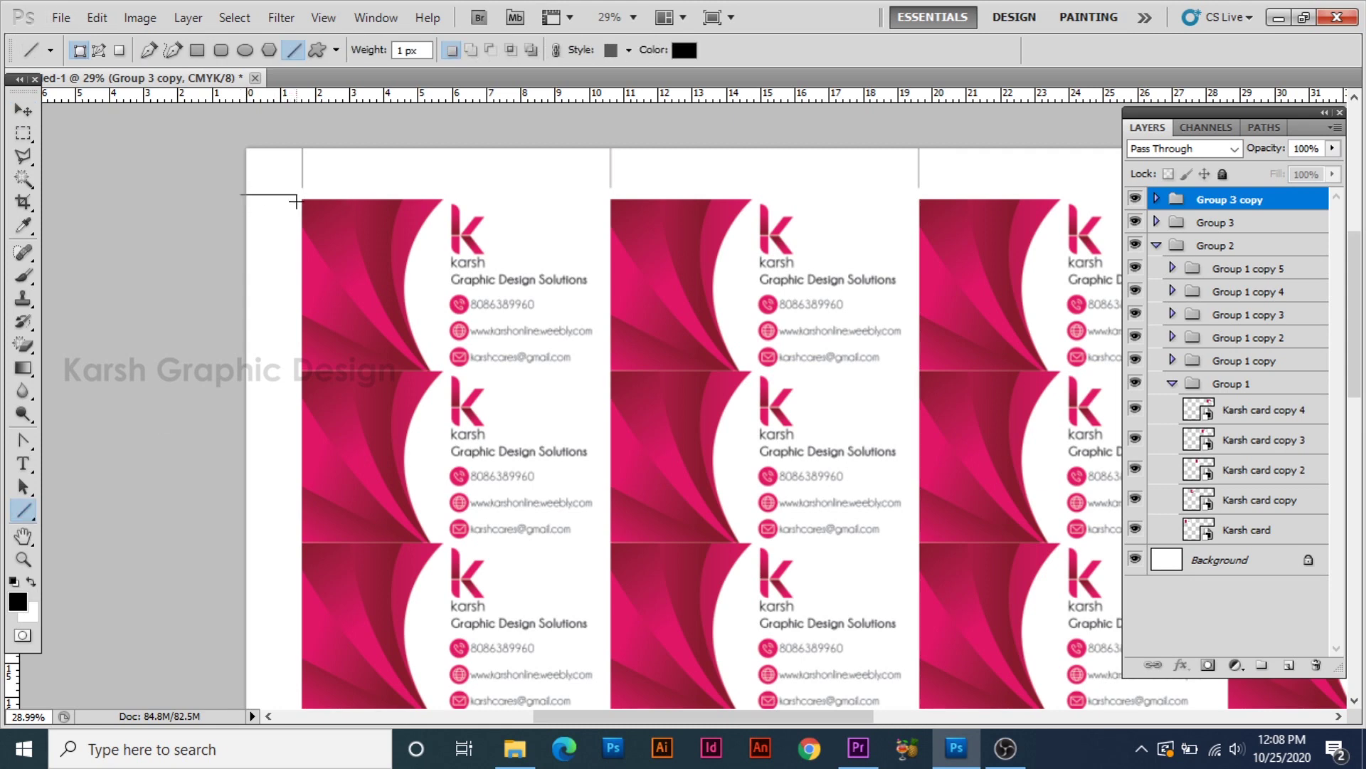
drag(294, 202, 296, 201)
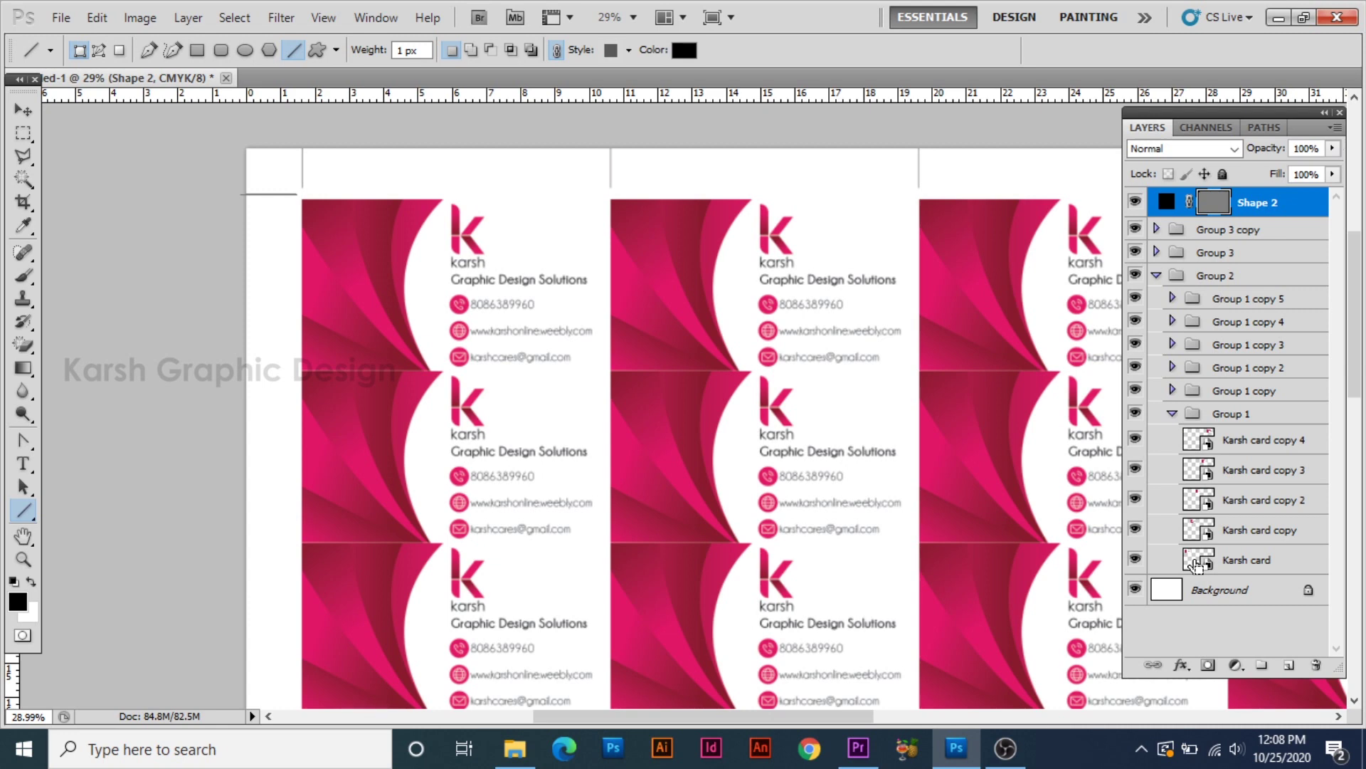
ctrl+click(1197, 564)
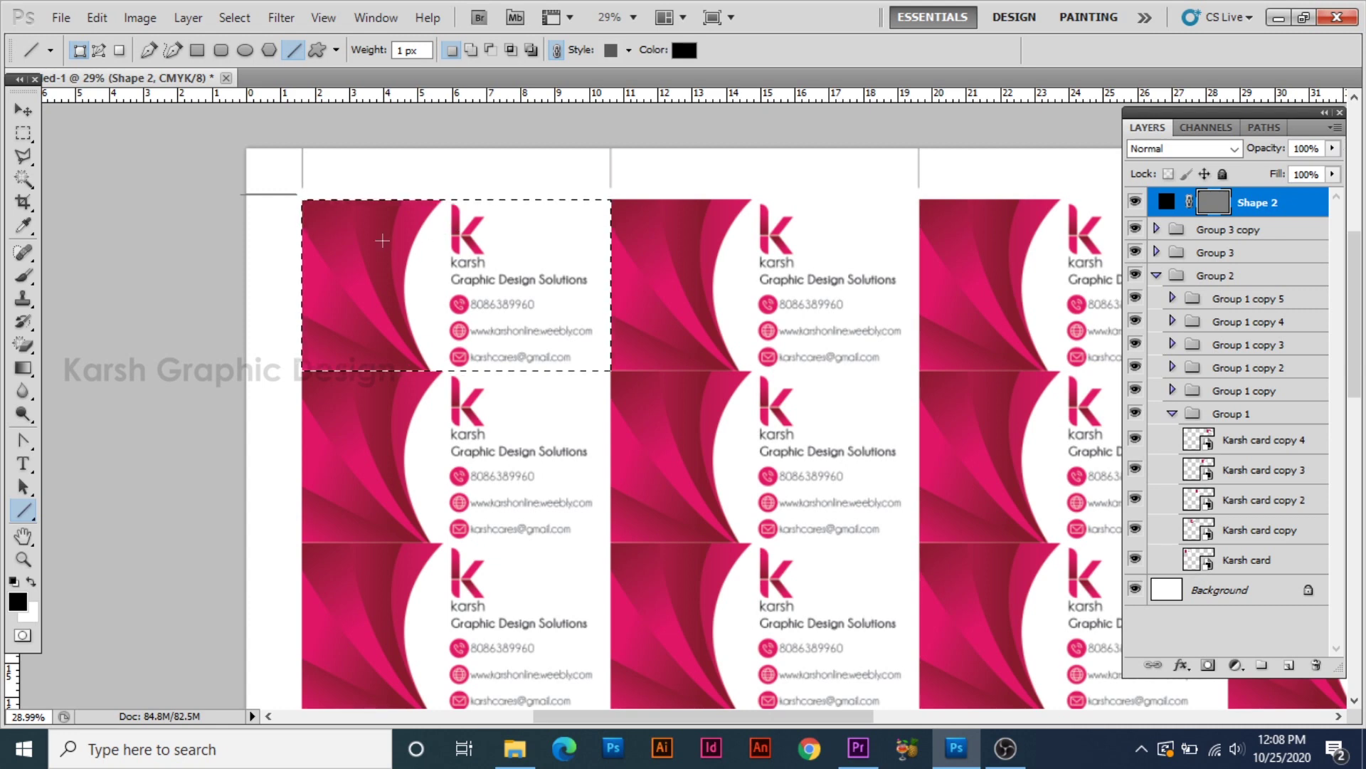
click(21, 111)
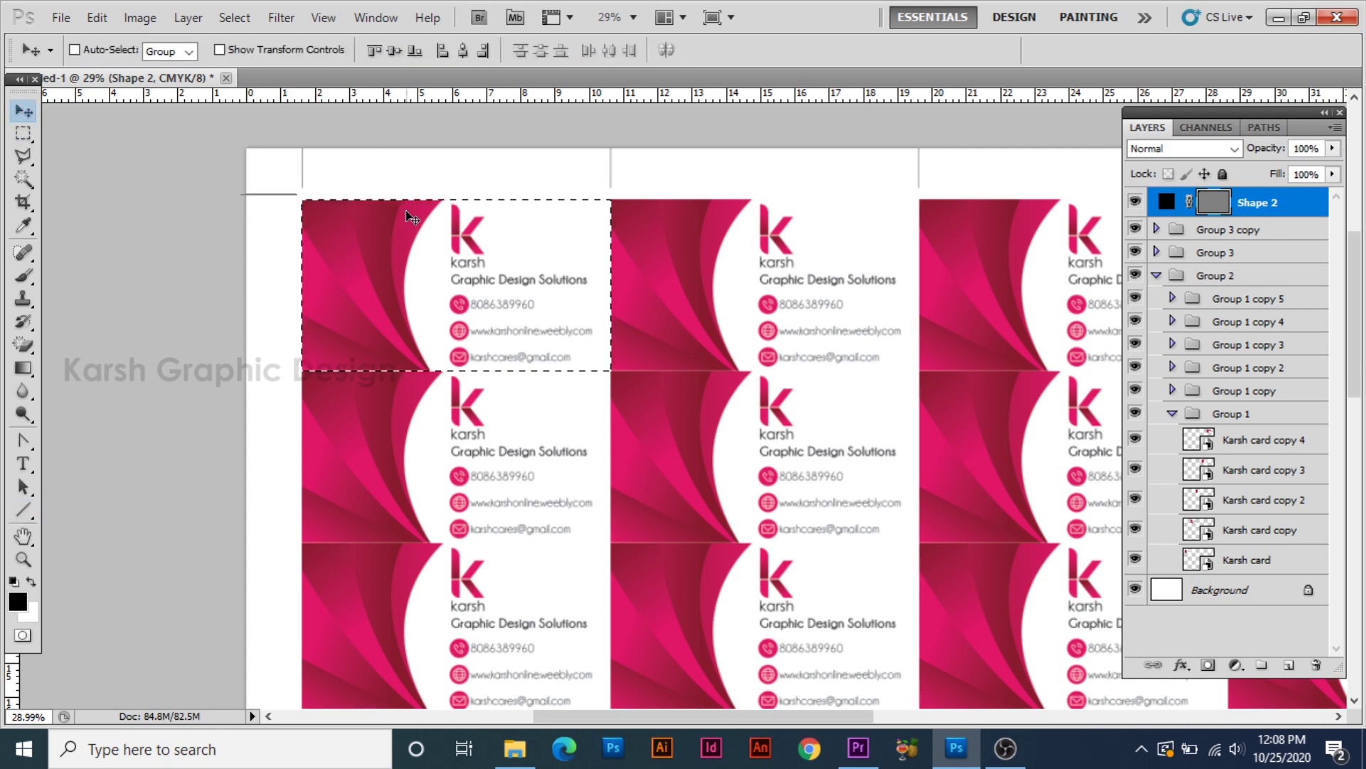
click(373, 50)
key(ctrl+d)
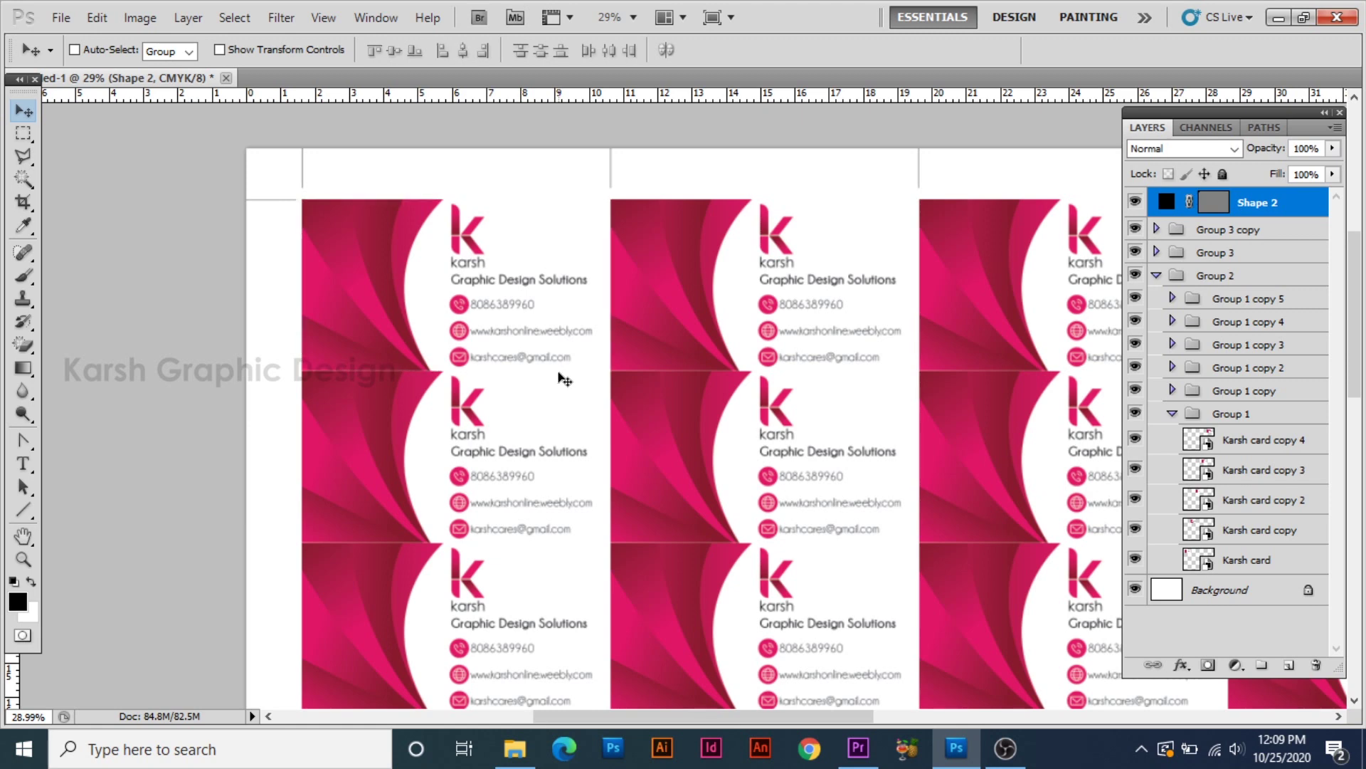
alt+scroll(558, 381, down, 1)
Step: Alt-drag copies of the horizontal cut mark down to the first two card row edges
scroll(285, 249, down, 2)
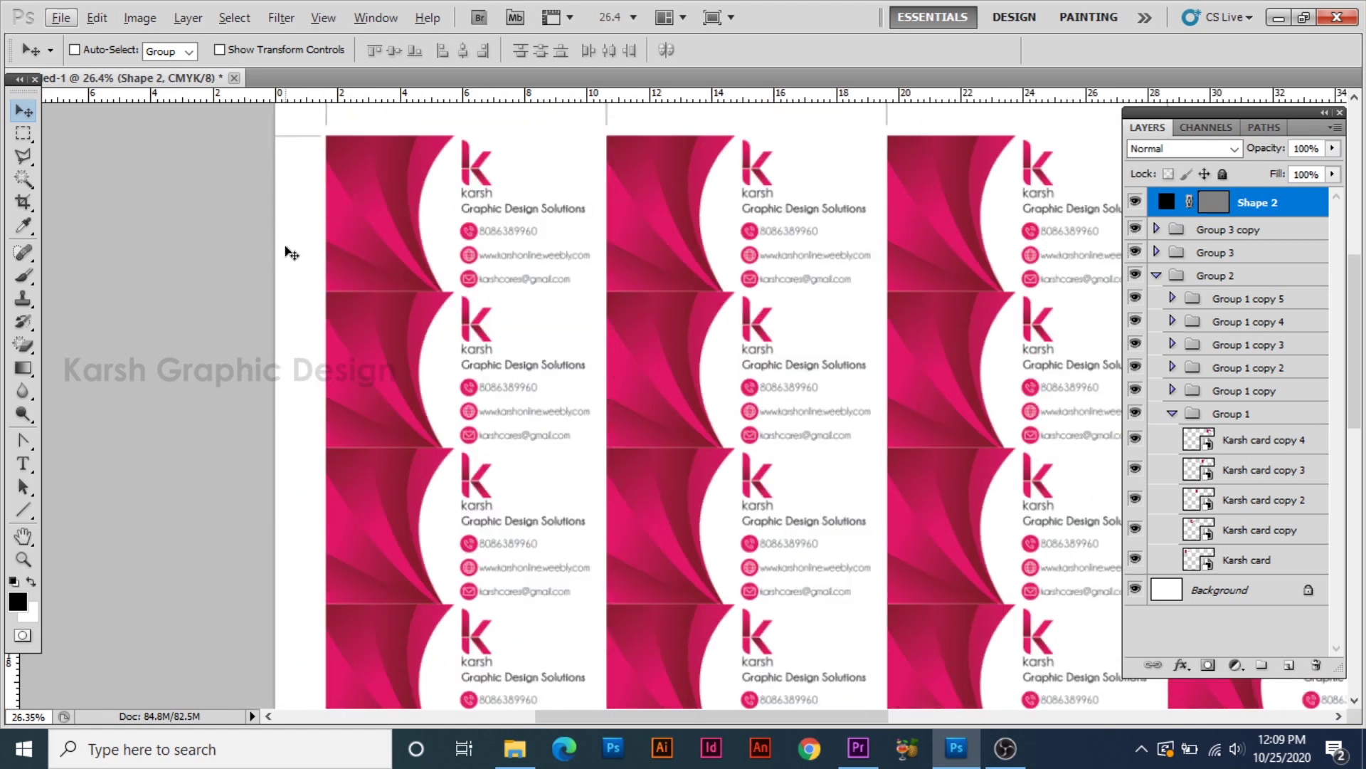
click(311, 143)
key(alt)
drag(301, 146, 299, 459)
scroll(427, 466, down, 1)
scroll(370, 434, down, 1)
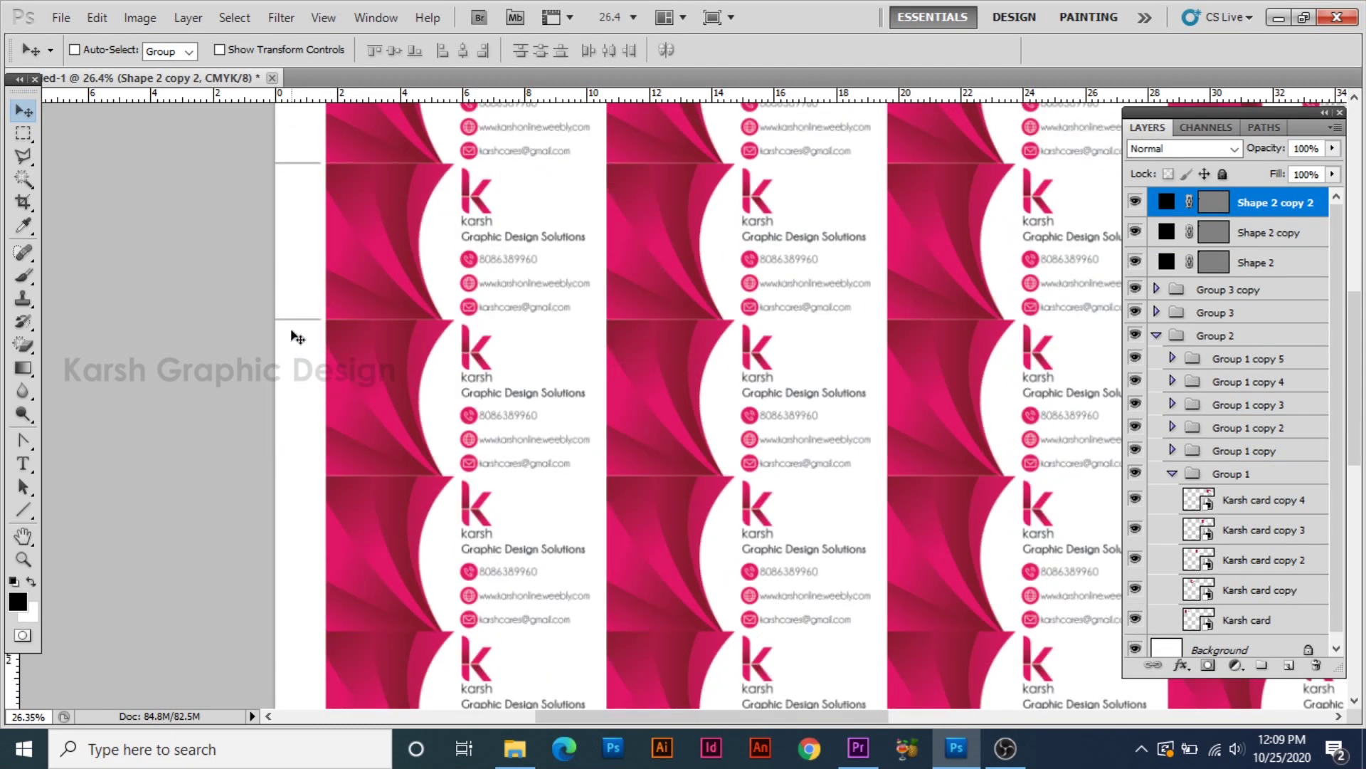
drag(295, 326, 303, 476)
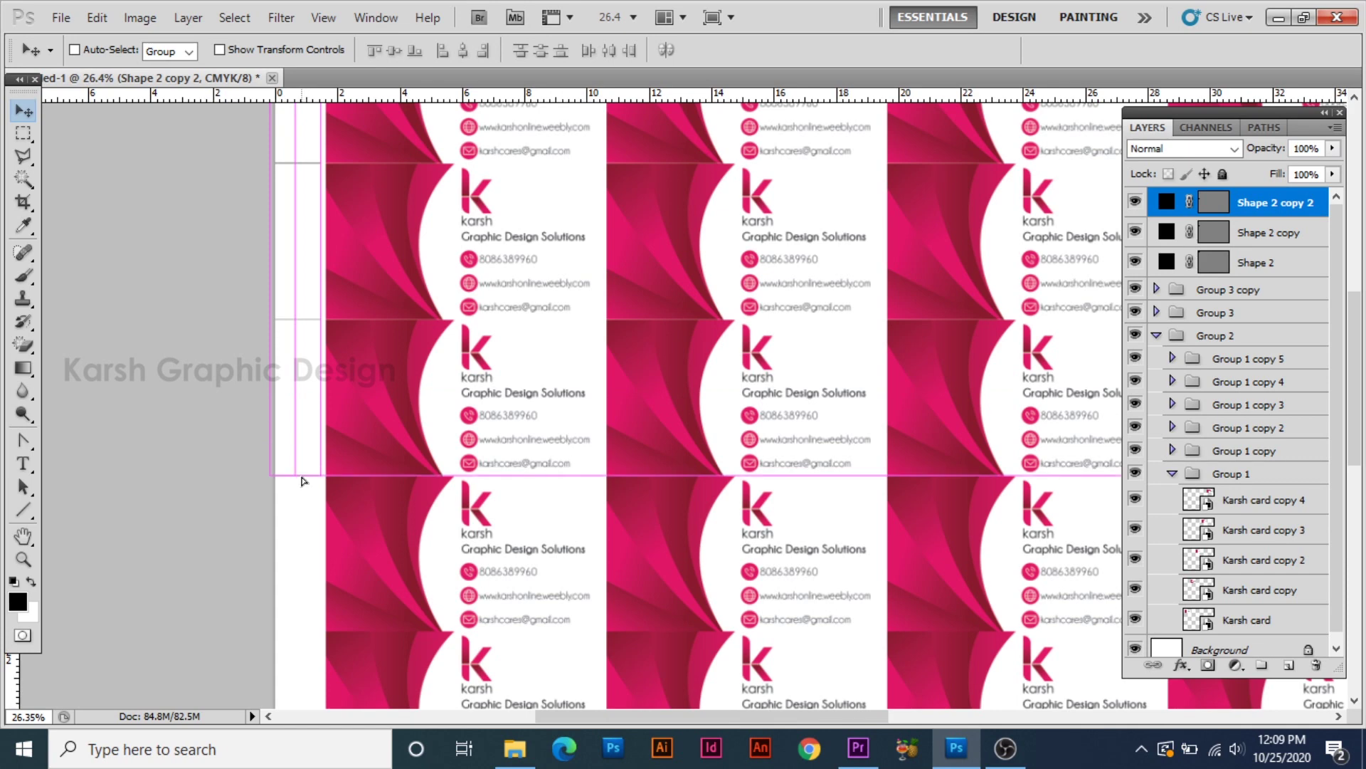
Step: Copy the cut mark down to the remaining row edges, ending at the bottom card edge
scroll(448, 518, down, 1)
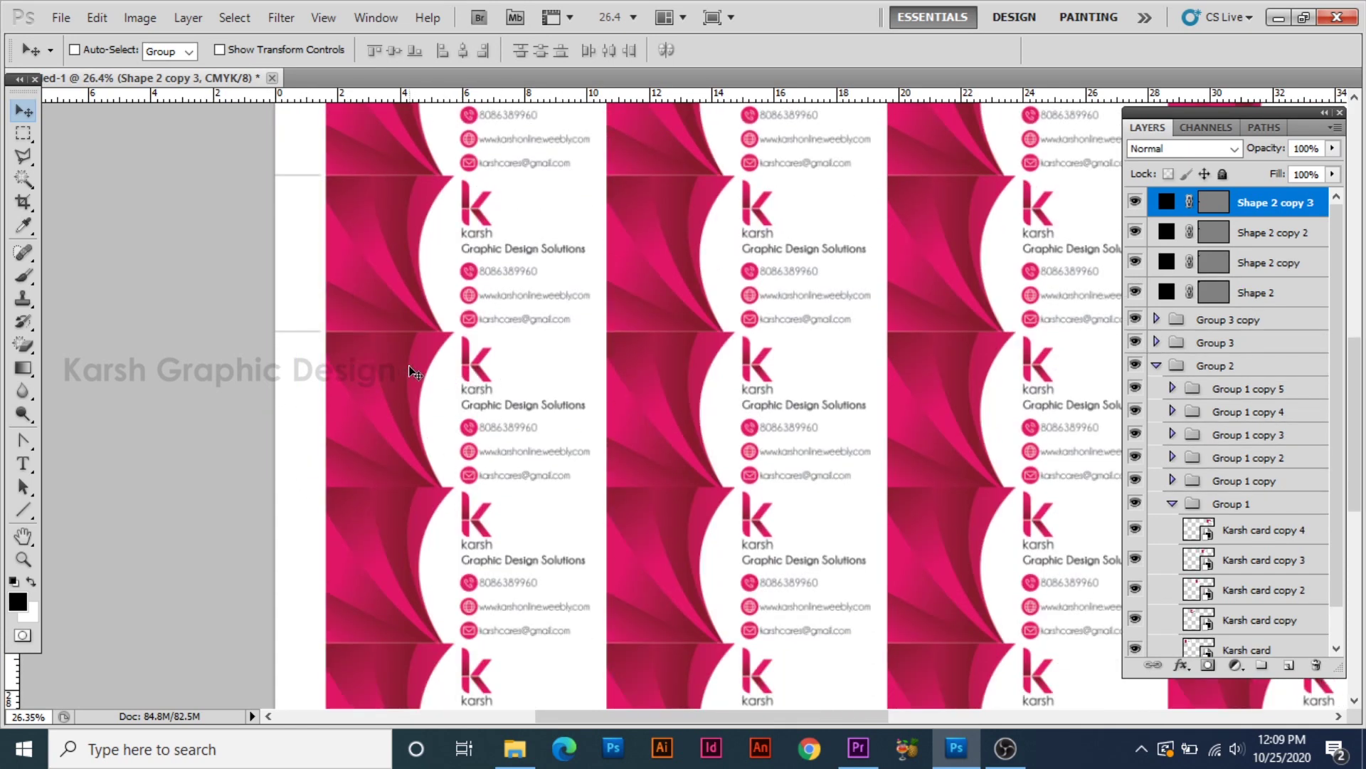
scroll(359, 335, down, 1)
drag(305, 222, 306, 373)
scroll(306, 378, down, 2)
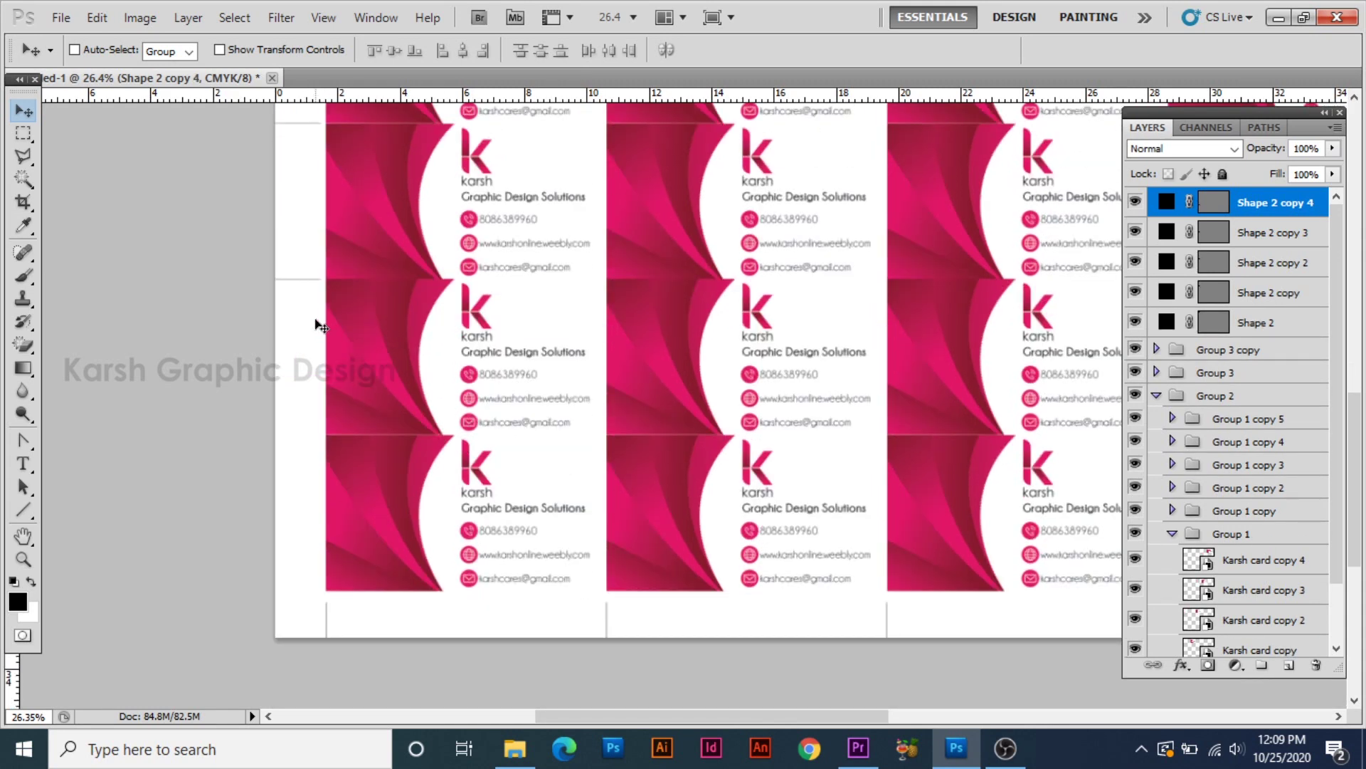
drag(306, 285, 312, 436)
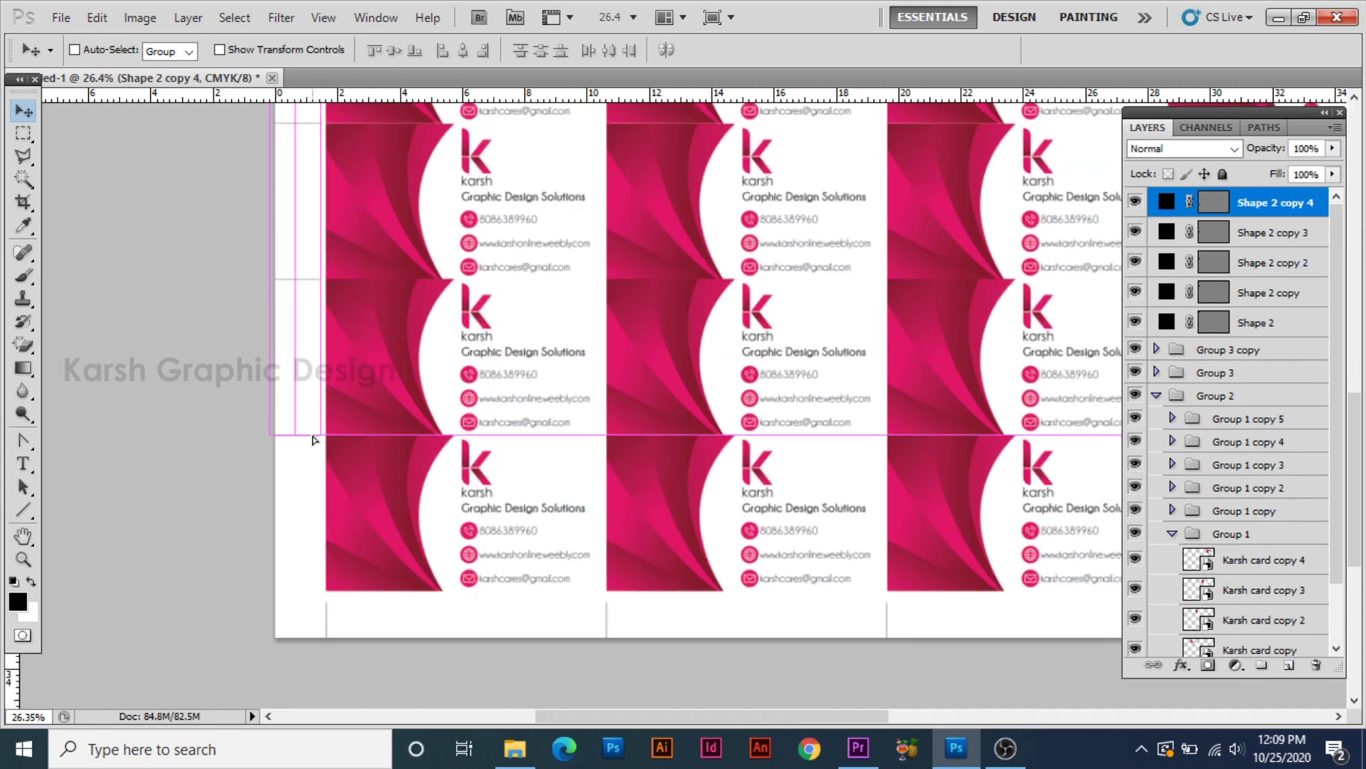
drag(305, 447, 302, 602)
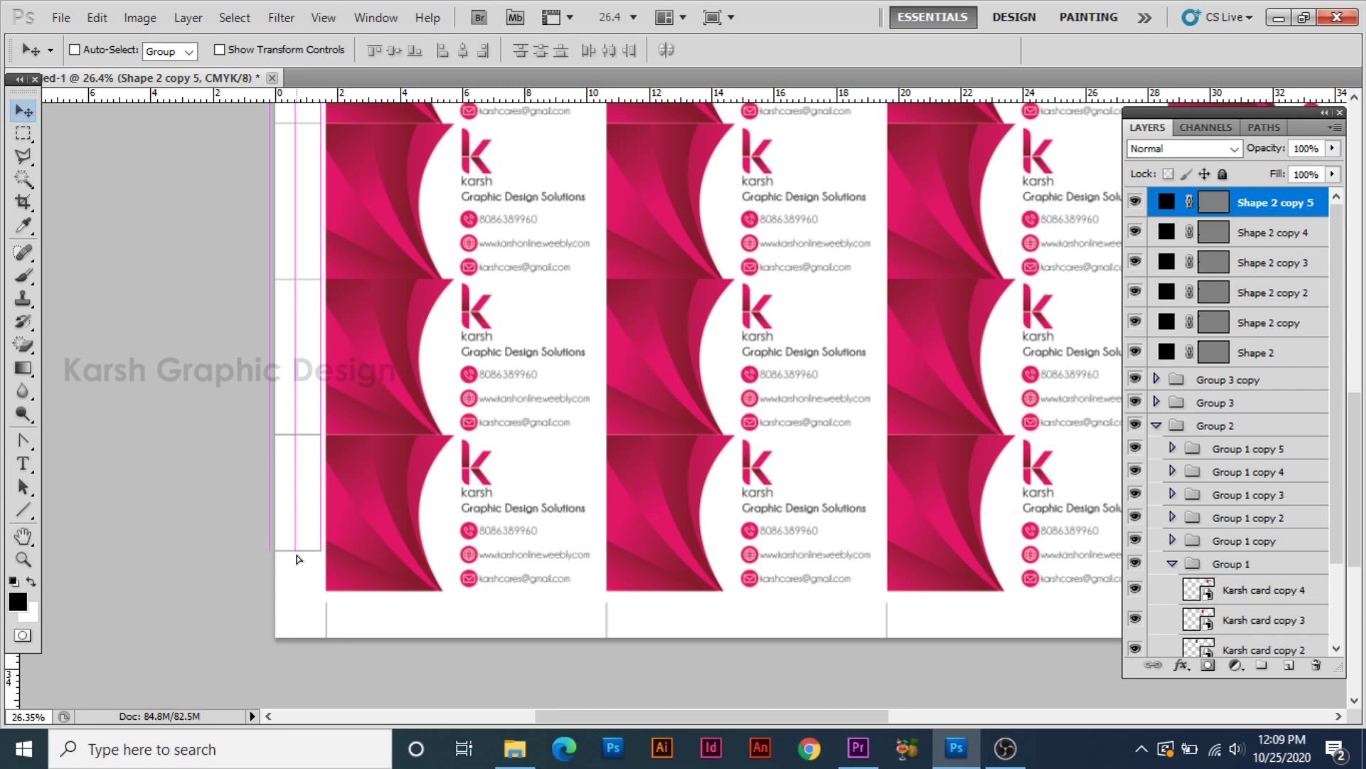
scroll(671, 537, down, 2)
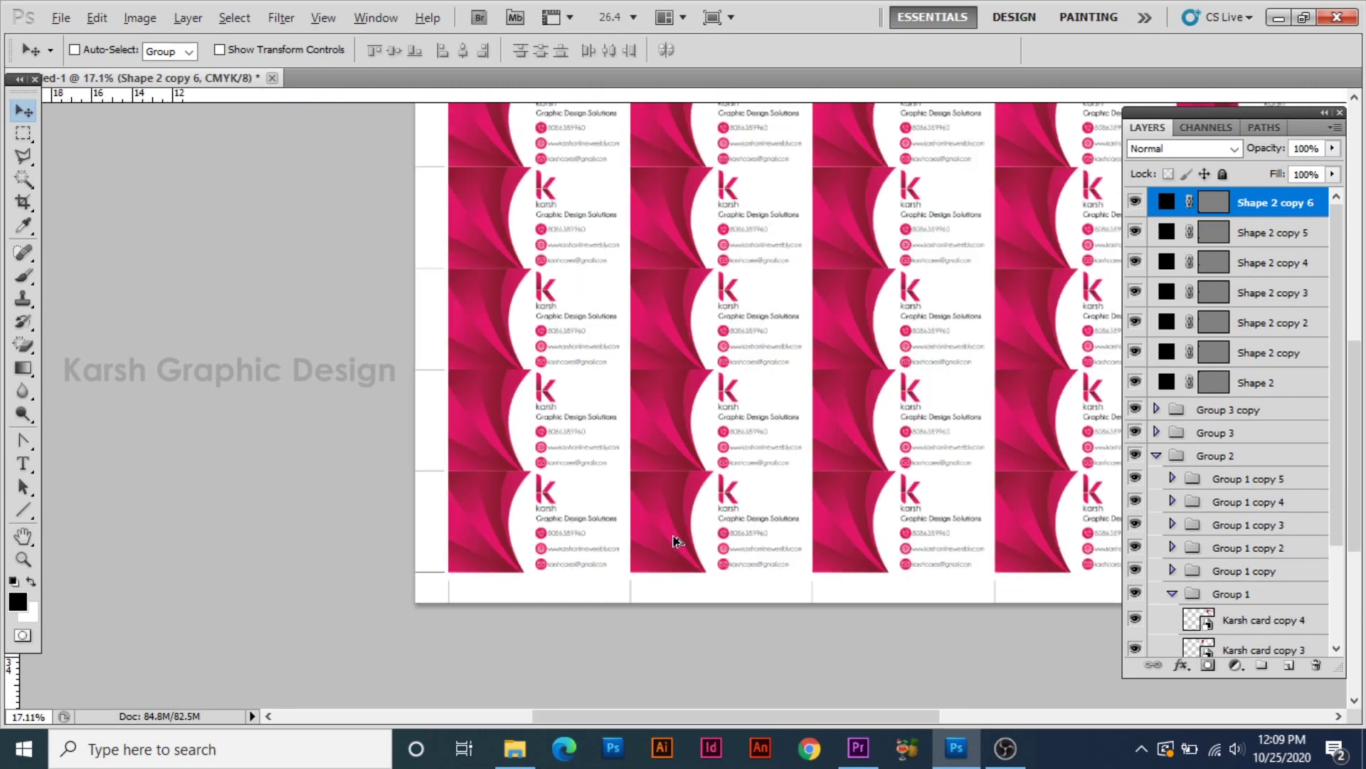
scroll(672, 536, down, 1)
scroll(672, 536, down, 1)
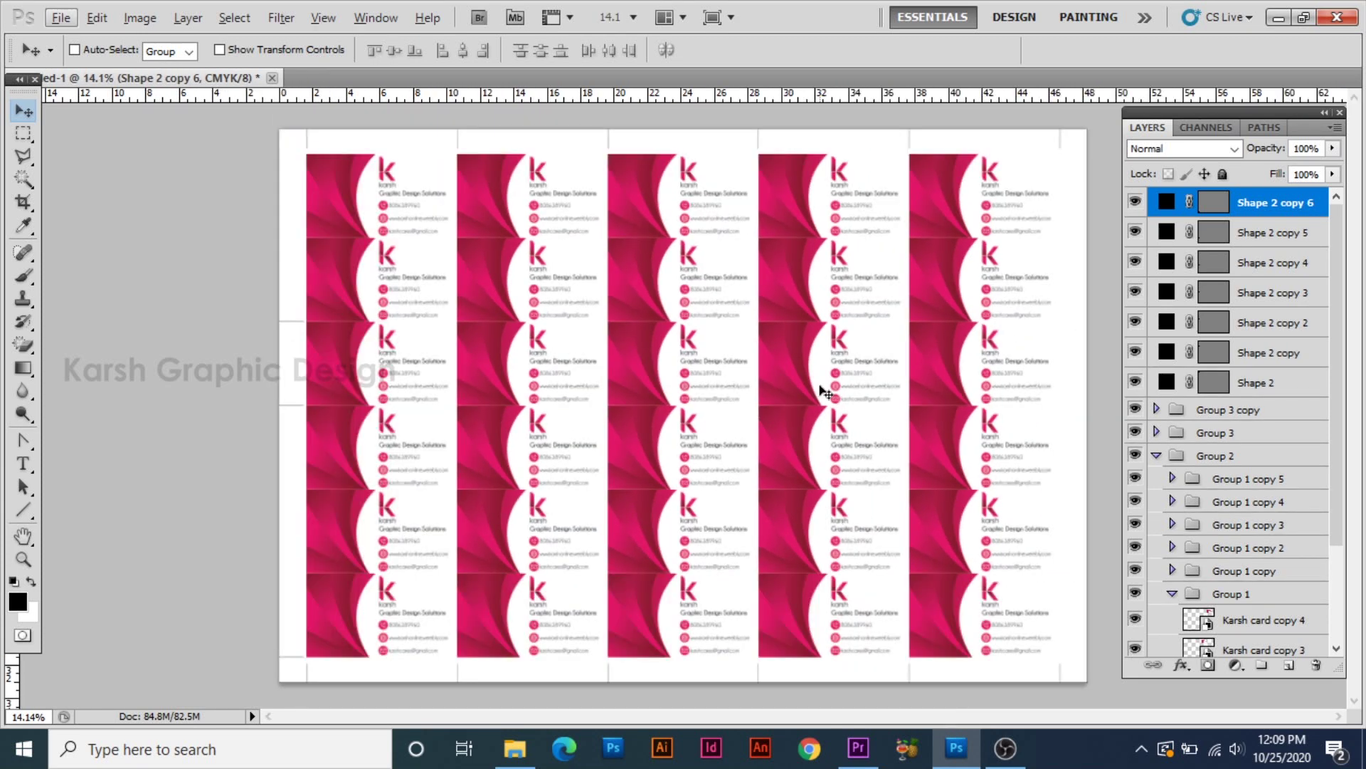
Step: Group all Shape 2 cut-mark layers into Group 4 and duplicate it as Group 4 copy
shift+click(1259, 387)
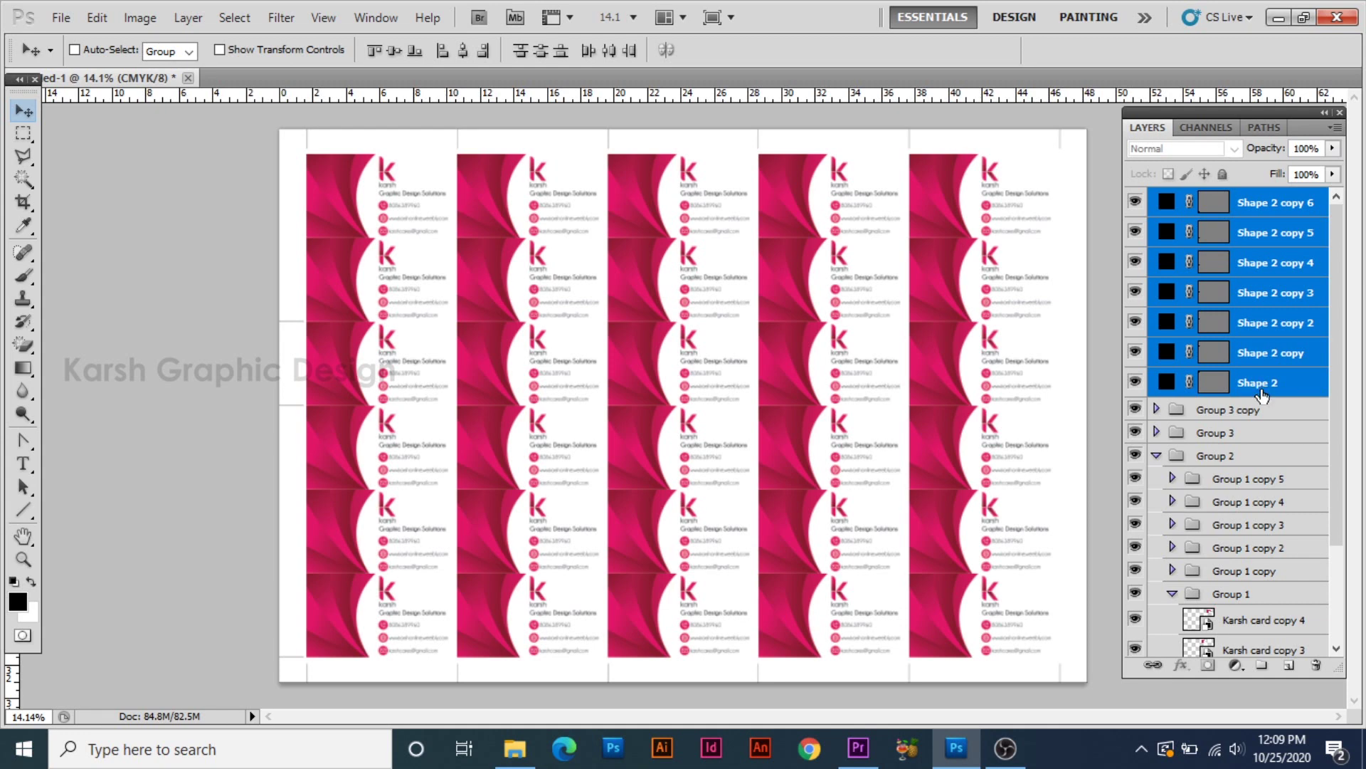
key(ctrl+g)
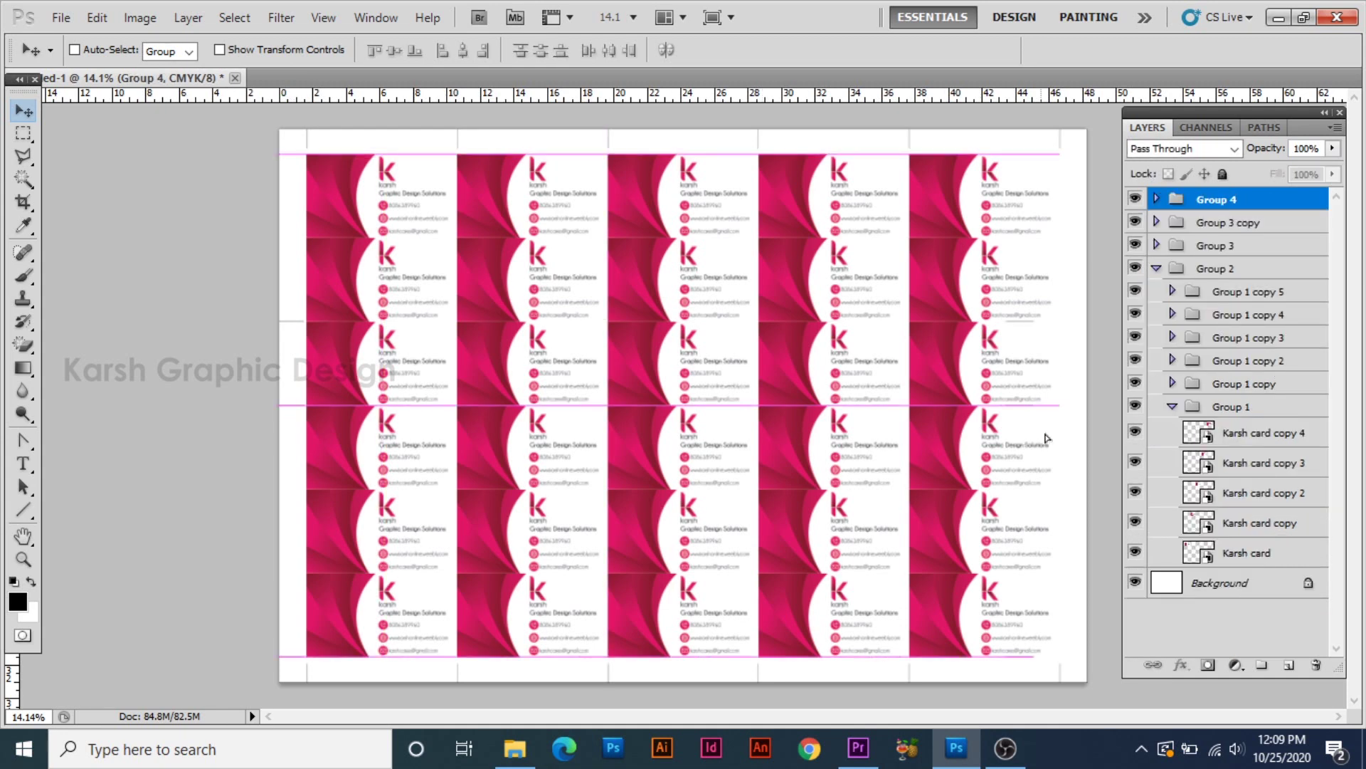
key(ctrl+j)
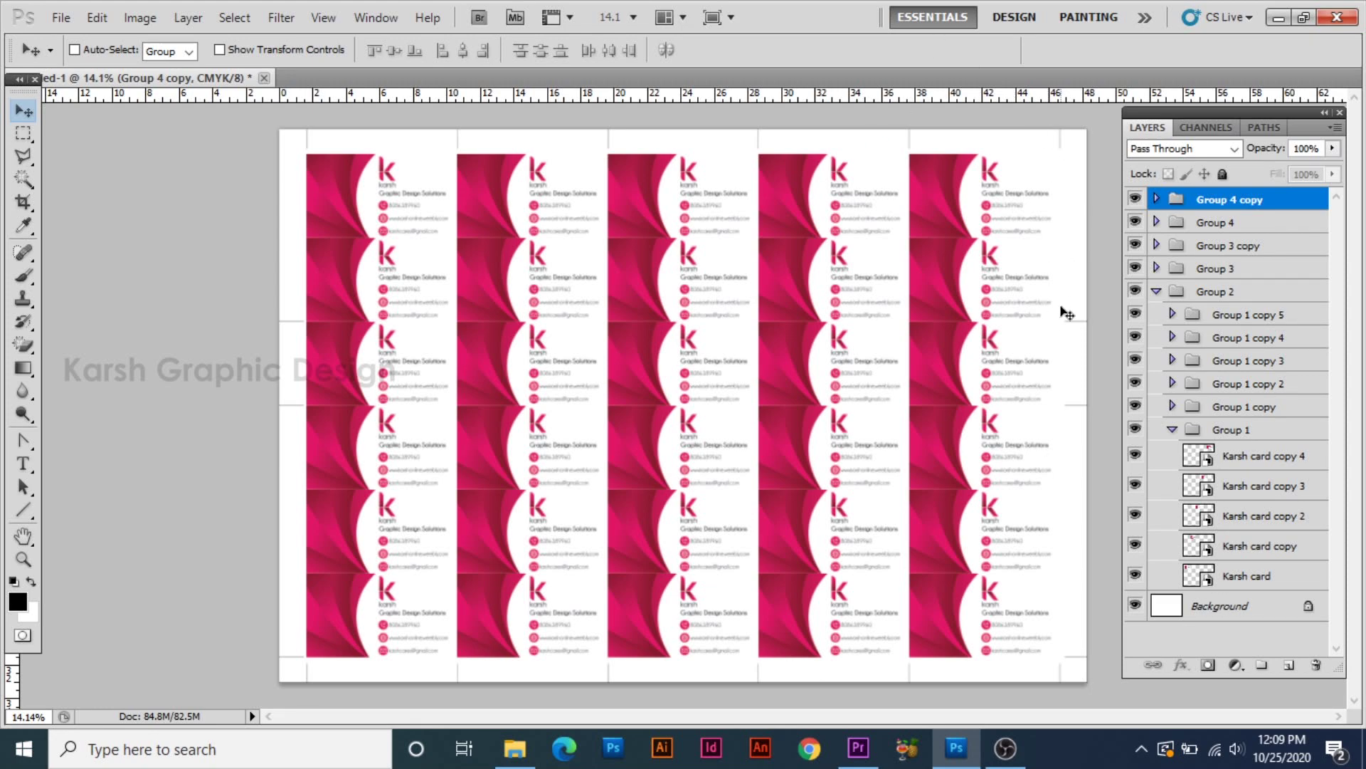
scroll(1086, 282, up, 1)
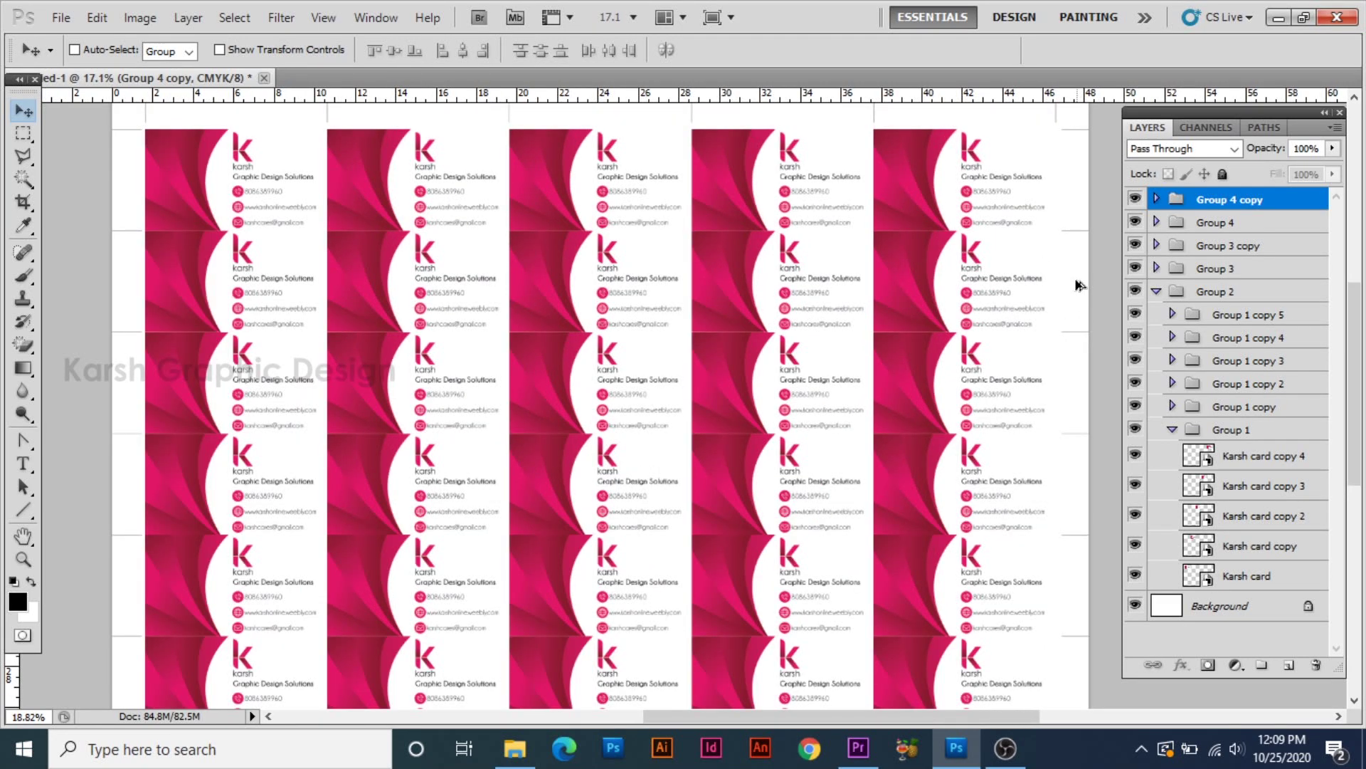
scroll(1082, 283, up, 1)
drag(1014, 402, 732, 320)
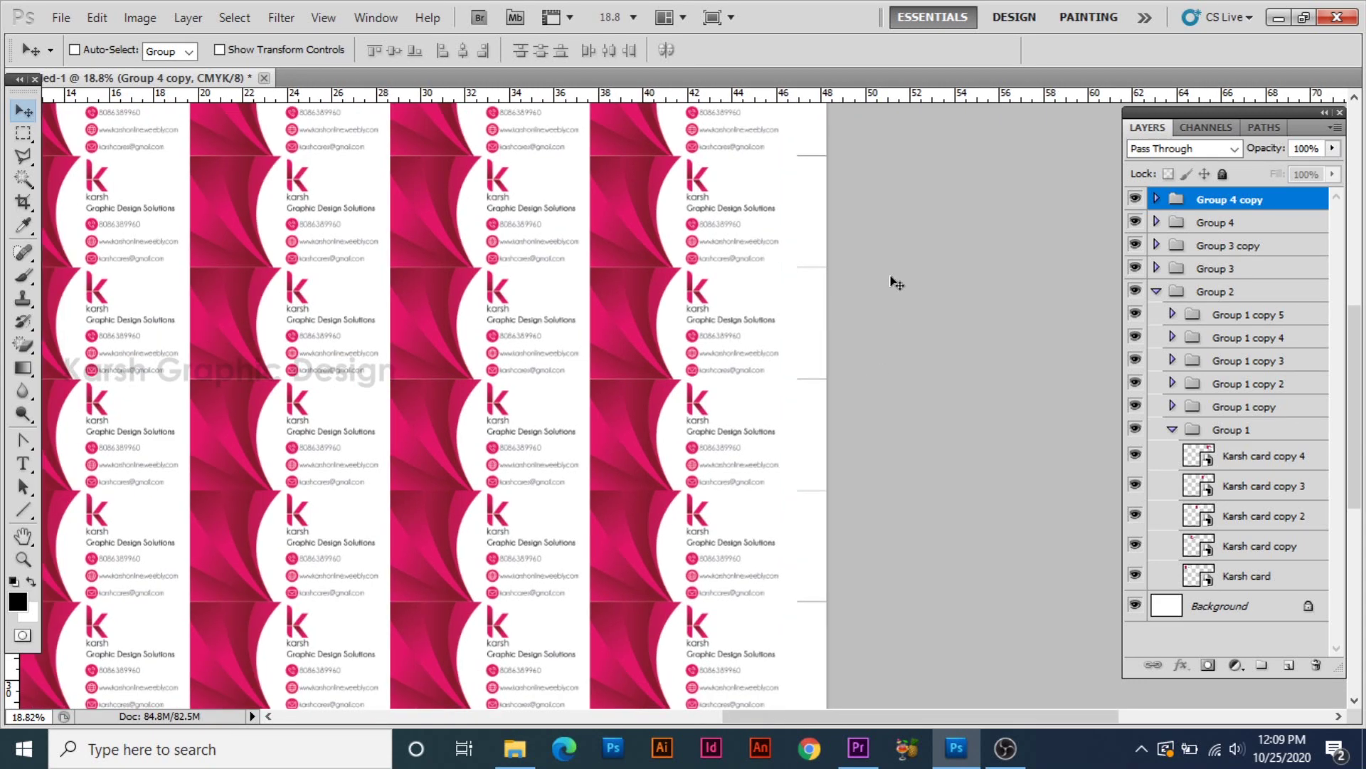
scroll(886, 281, up, 1)
scroll(869, 360, down, 2)
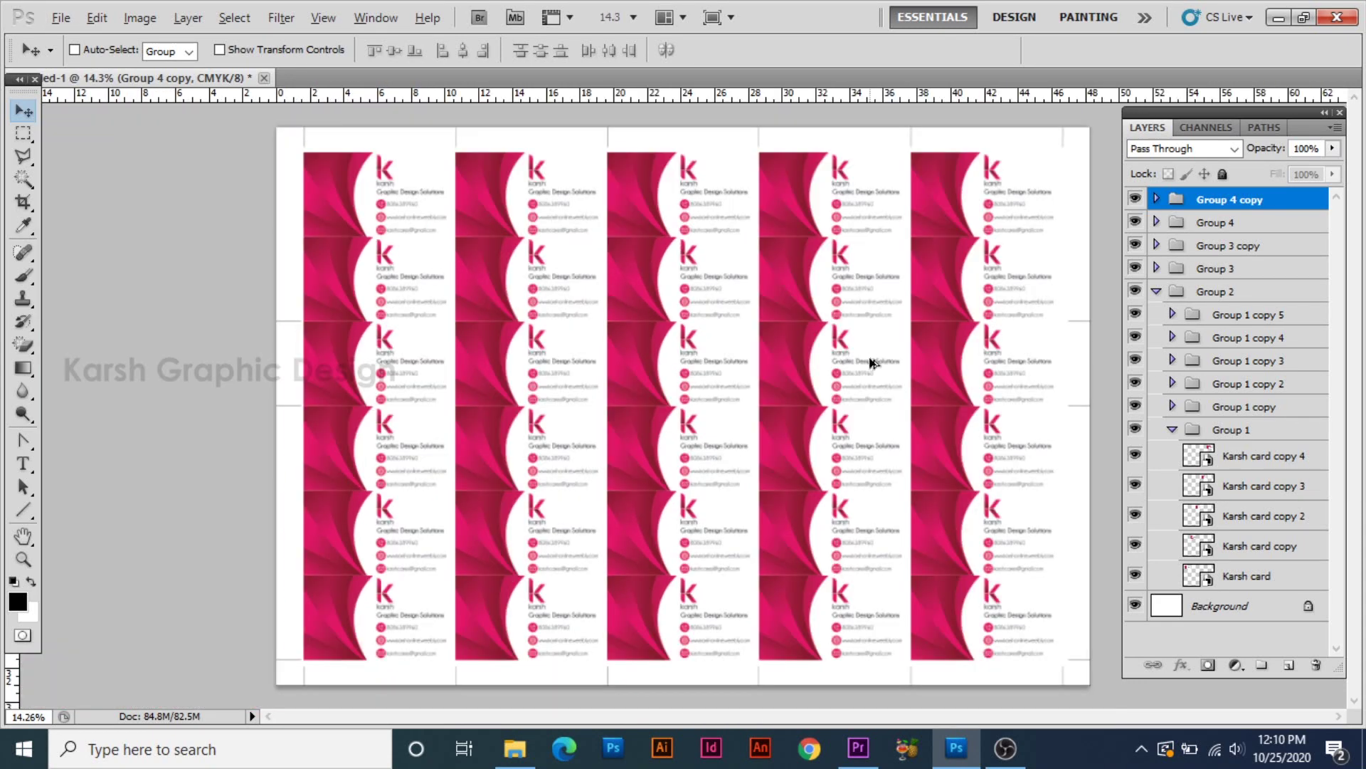